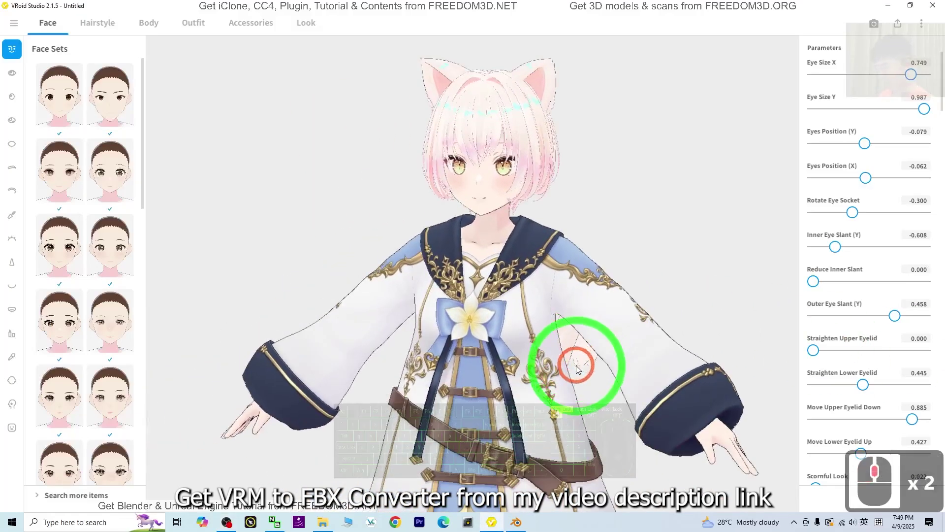
Switch to Blender and turn off the In Front display for the imported character's armature.
right_drag(690, 285, 524, 277)
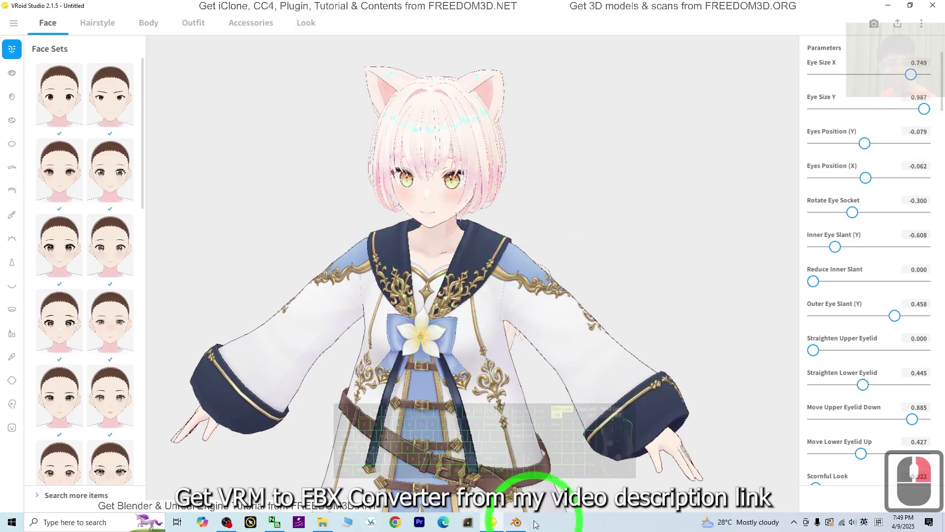
click(514, 523)
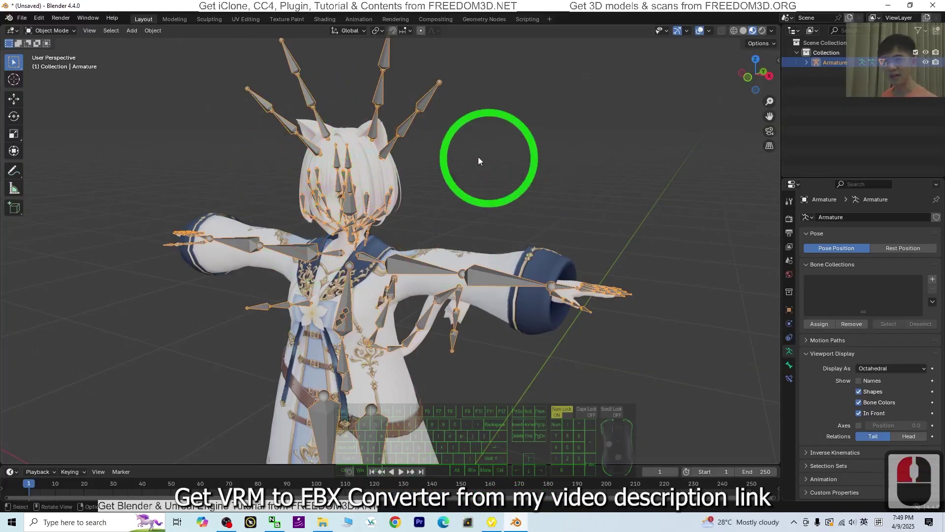
middle_drag(554, 388, 576, 387)
click(859, 413)
scroll(349, 181, up, 2)
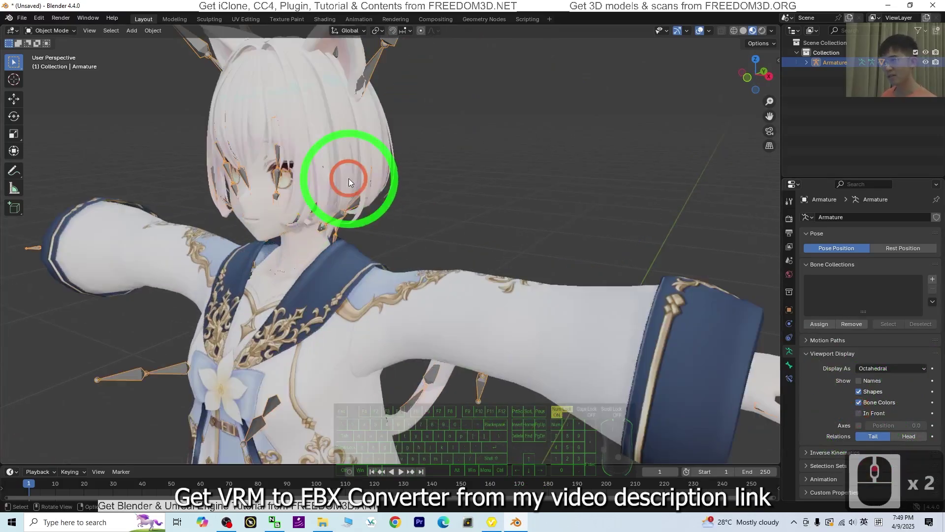
Select the character's face mesh and preview its Fcl_ALL_Joy shape key at 1.000.
click(265, 197)
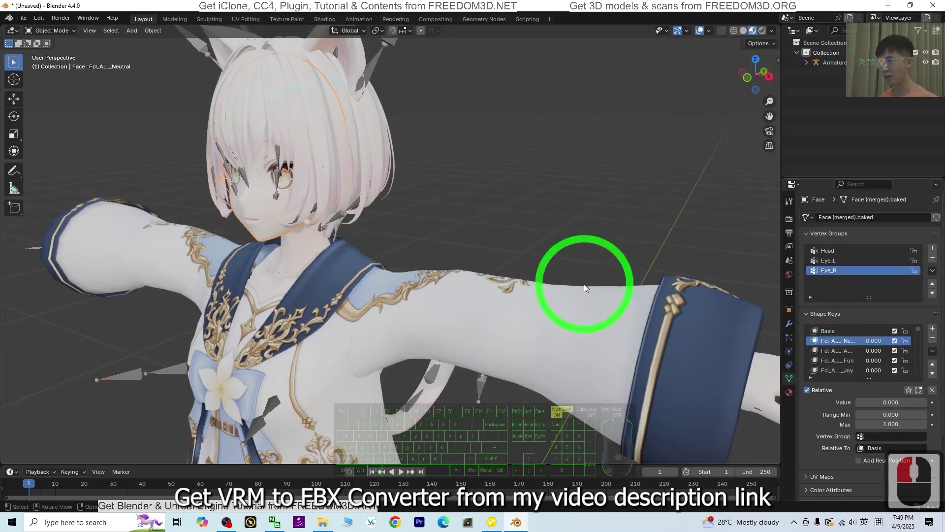
middle_drag(584, 285, 610, 291)
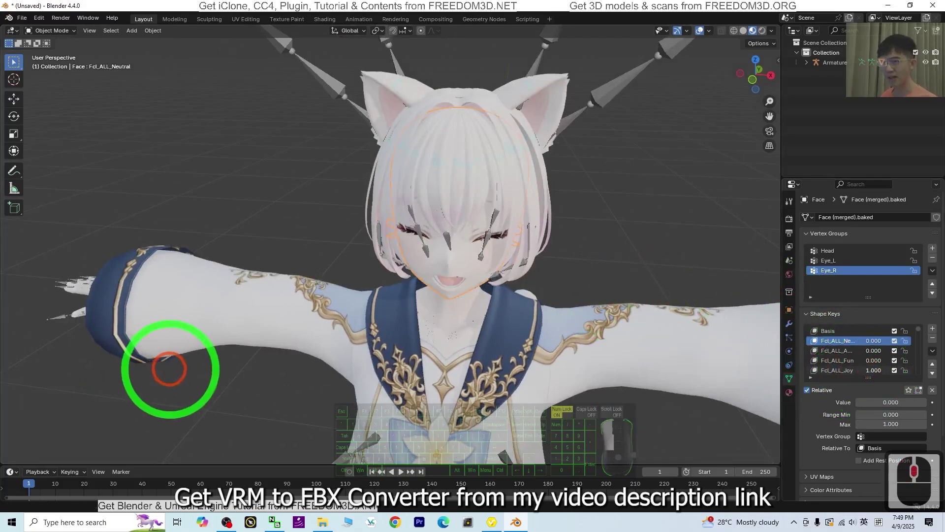
scroll(657, 415, up, 2)
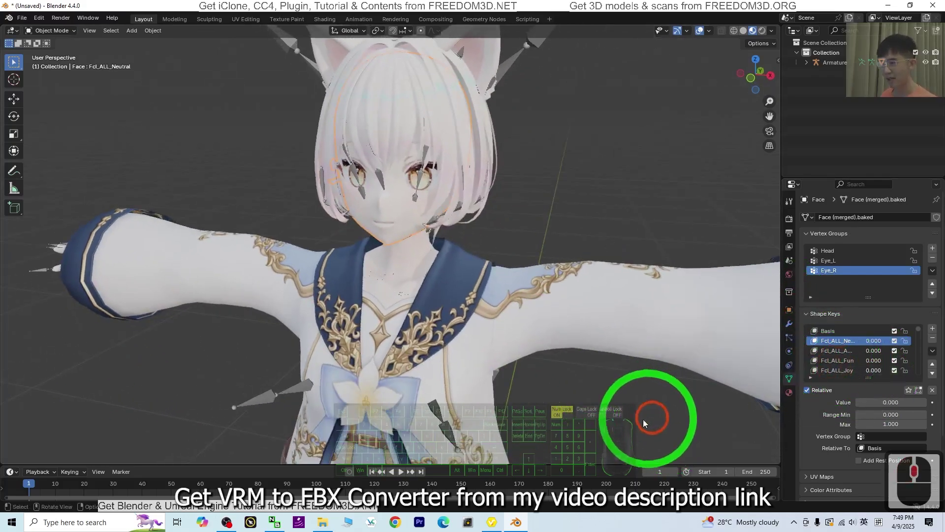
Switch to VRoid Studio, examine the original avatar from the side for comparison, and return to Blender.
click(488, 523)
middle_drag(686, 372, 654, 367)
drag(654, 367, 521, 485)
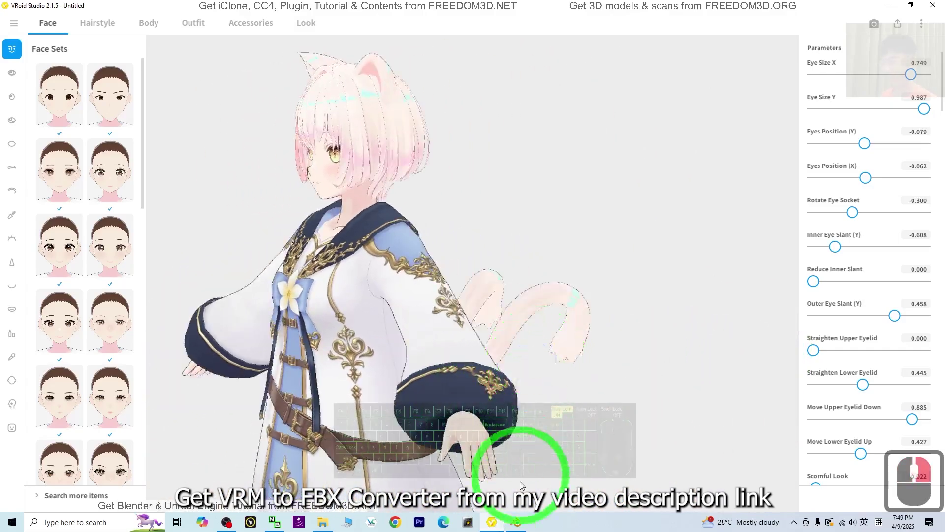
click(516, 523)
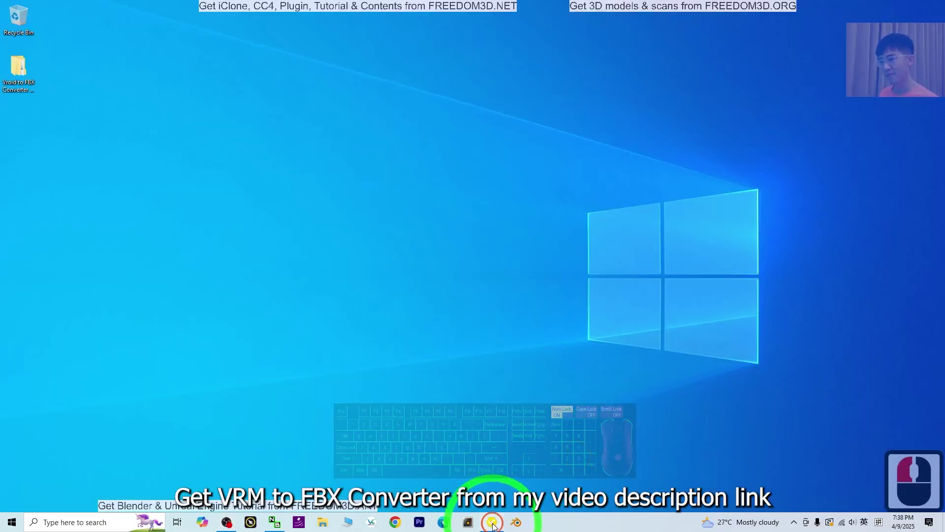
Open VRoid Studio and load the AvatarSample_H sample model for editing.
click(493, 523)
scroll(516, 255, down, 5)
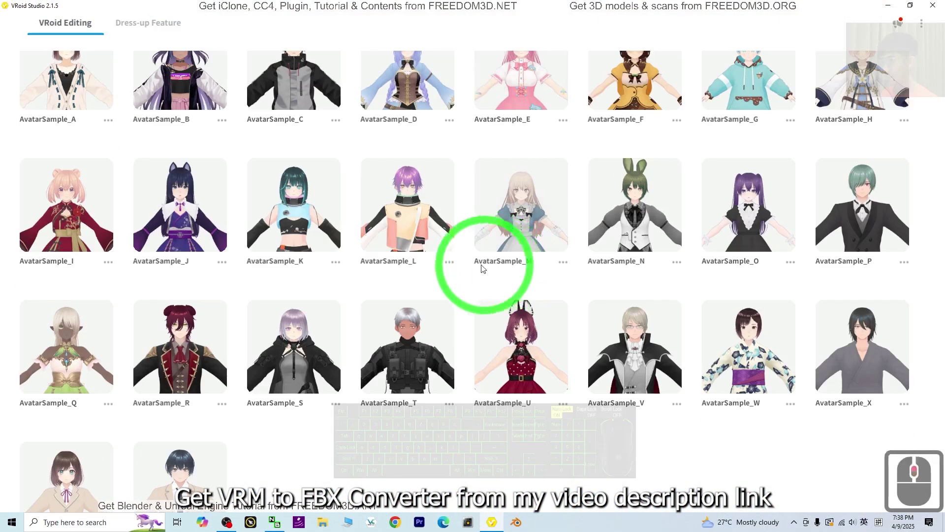
scroll(482, 268, up, 5)
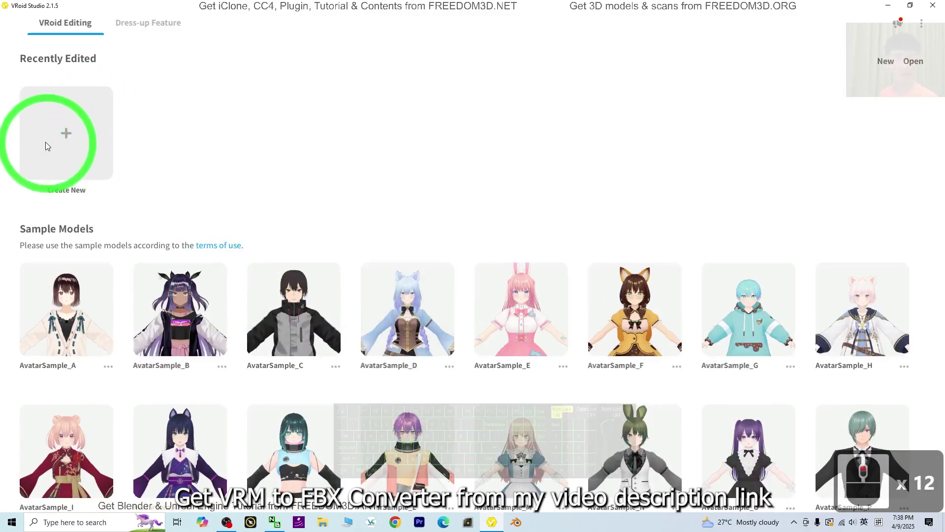
double_click(845, 307)
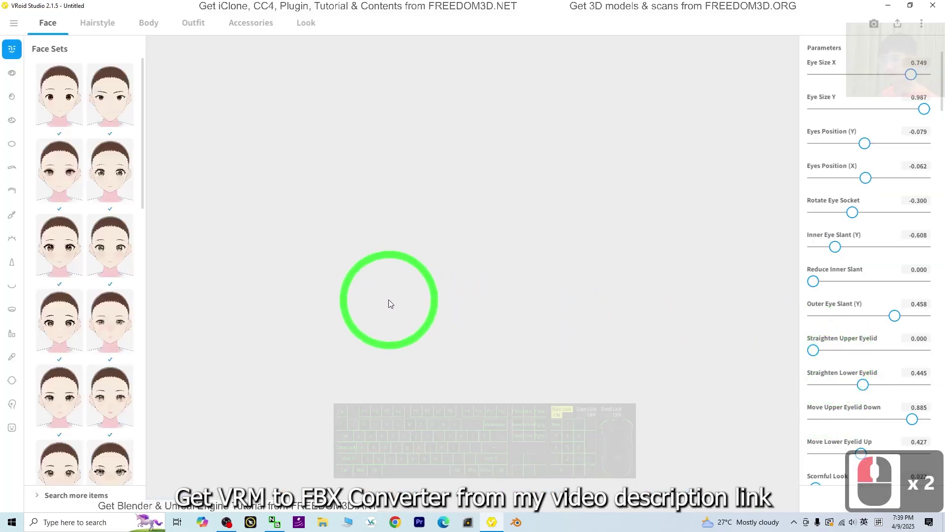
Start a VRM export of the avatar without any reductions and bring up its VRM settings.
scroll(572, 315, down, 3)
scroll(610, 349, down, 3)
scroll(608, 351, up, 3)
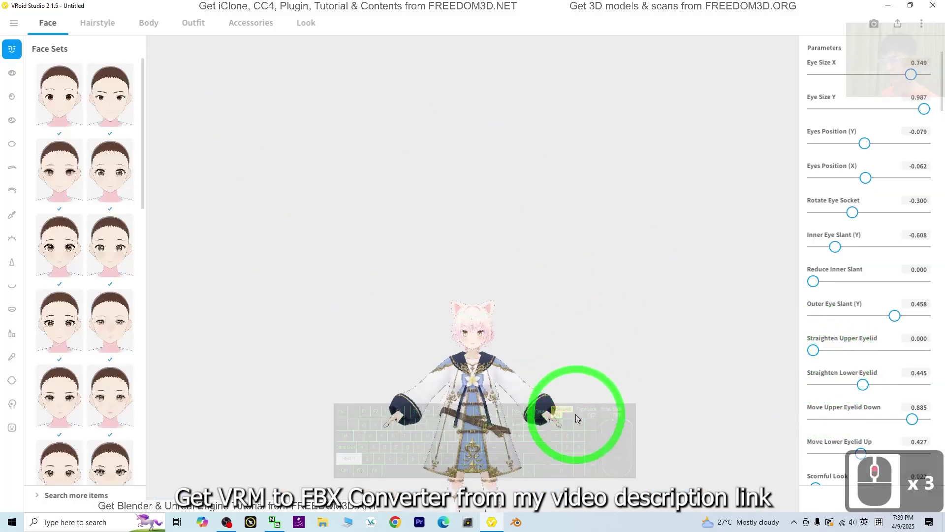
shift+middle_drag(575, 413, 553, 195)
scroll(553, 198, up, 20)
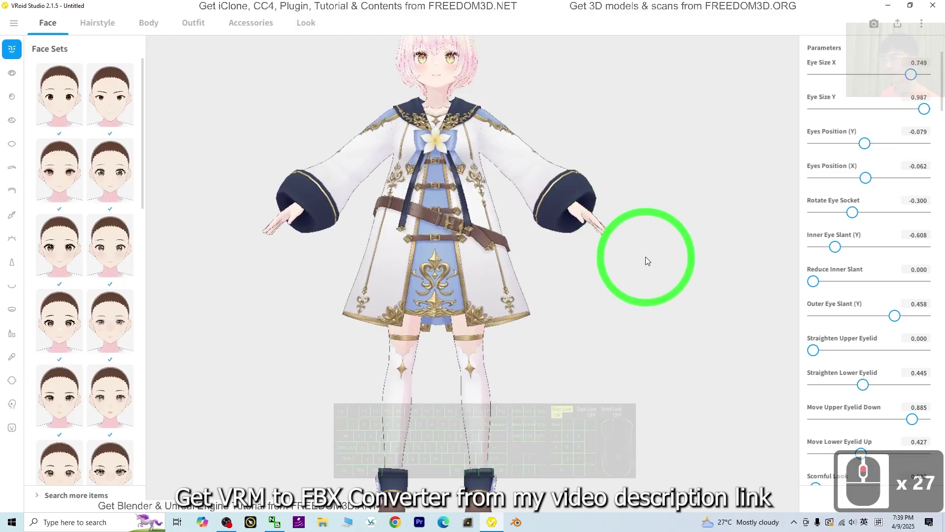
right_drag(646, 309, 894, 19)
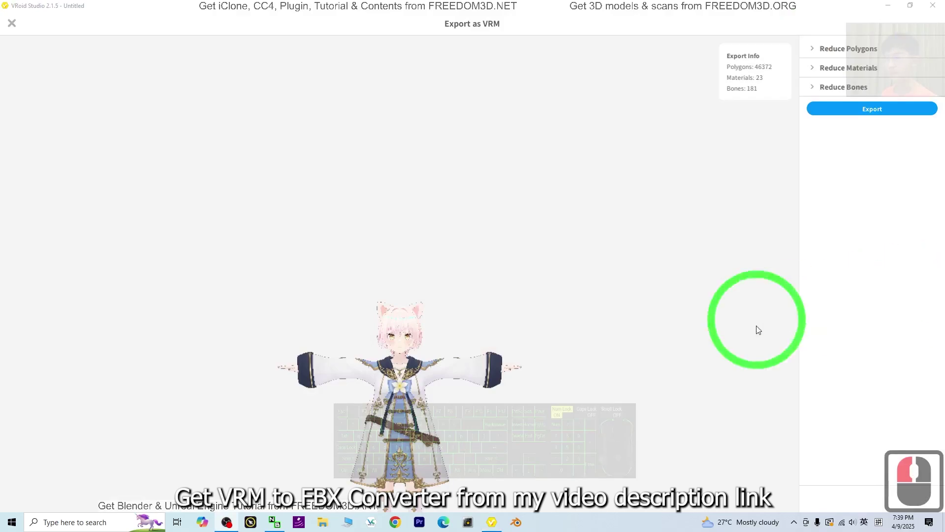
scroll(422, 250, up, 5)
click(500, 335)
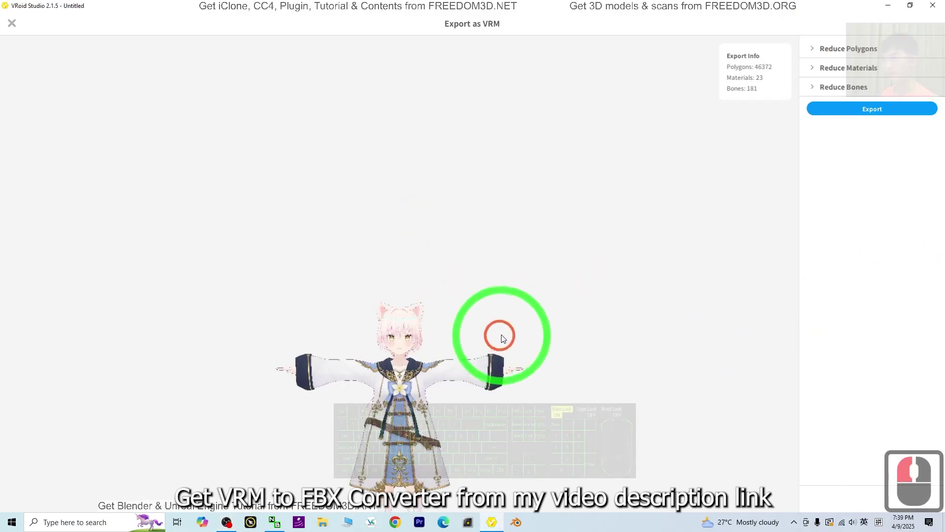
click(861, 109)
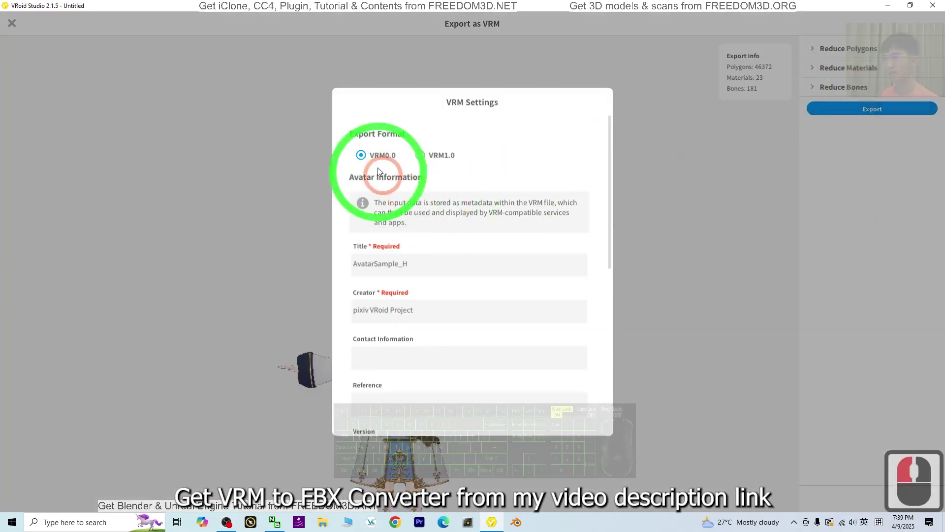
Replace the avatar's title in the VRM settings with model01.
click(372, 270)
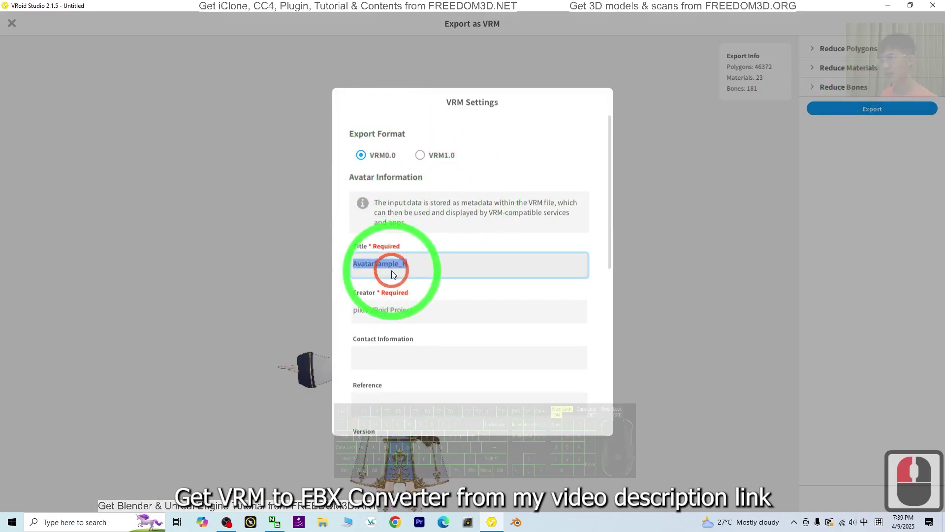
click(426, 265)
click(421, 260)
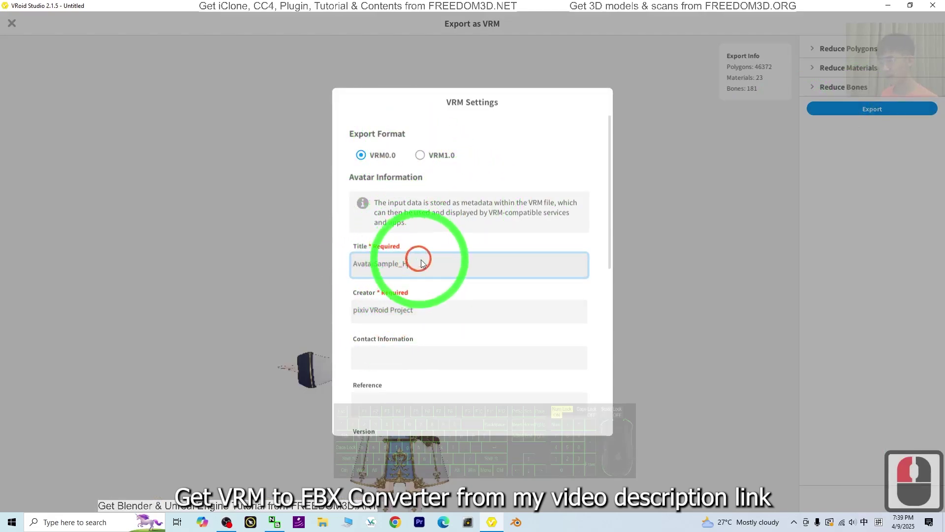
double_click(421, 263)
scroll(534, 274, down, 1)
text(mode)
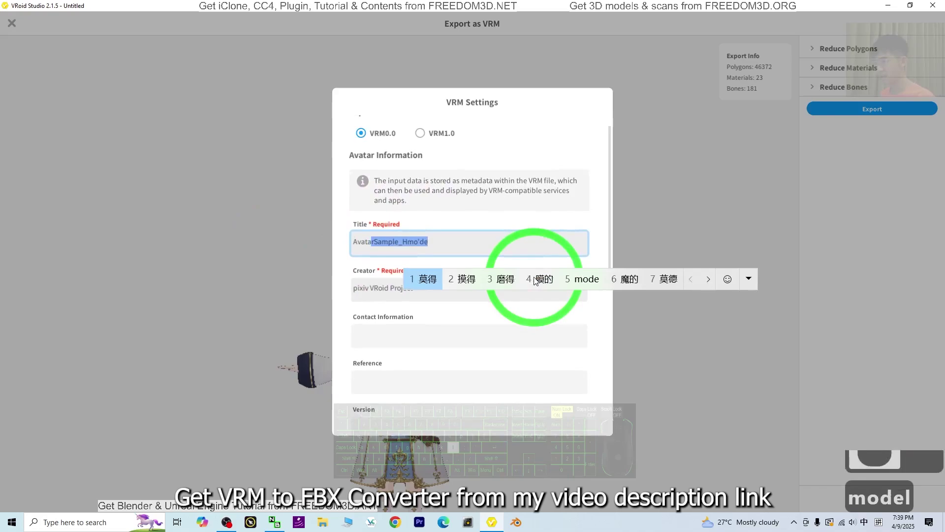
text(l)
key(shift)
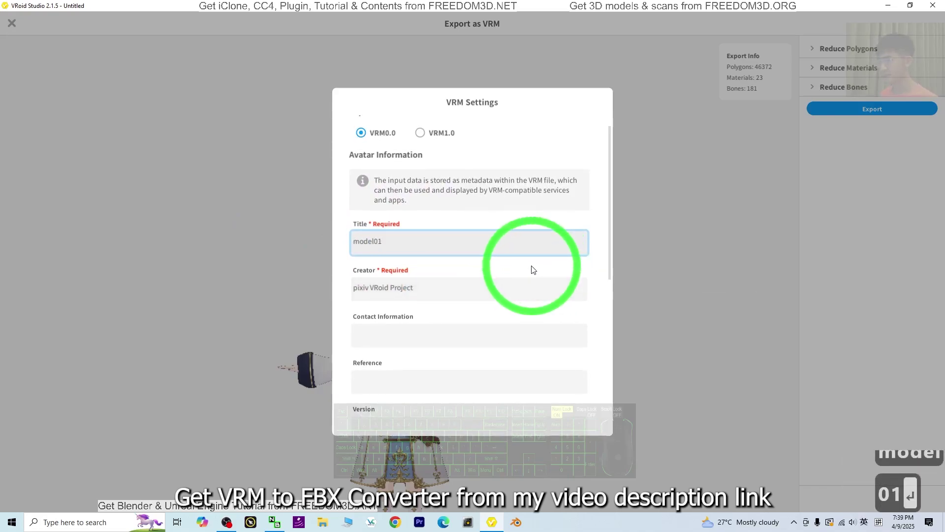
Review the creator, personality and license settings, keep them as they are, and run the VRM0.0 export.
scroll(533, 275, down, 2)
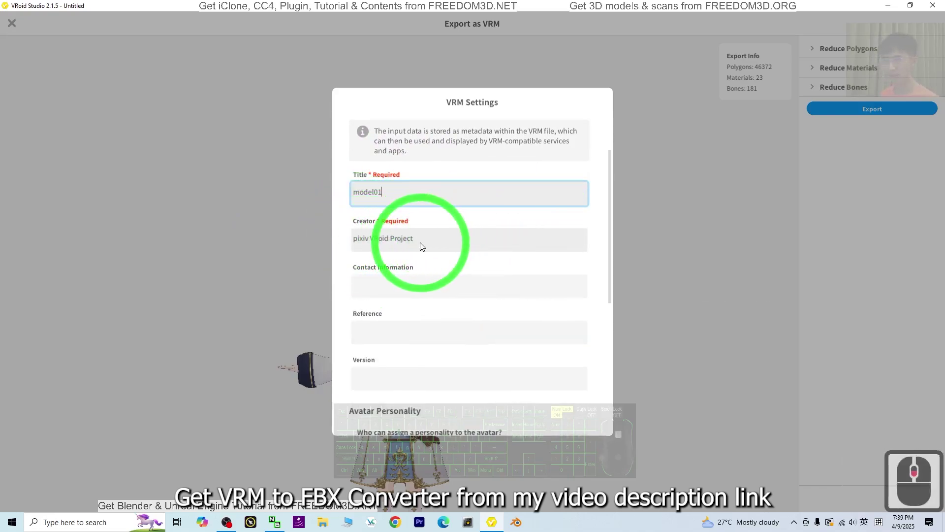
scroll(411, 228, down, 1)
scroll(416, 310, down, 1)
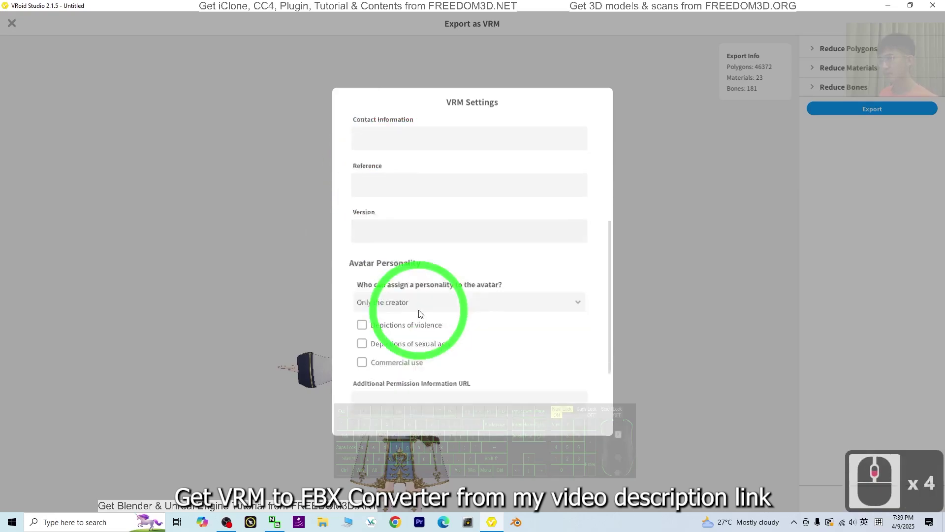
scroll(409, 231, up, 2)
click(425, 217)
click(375, 216)
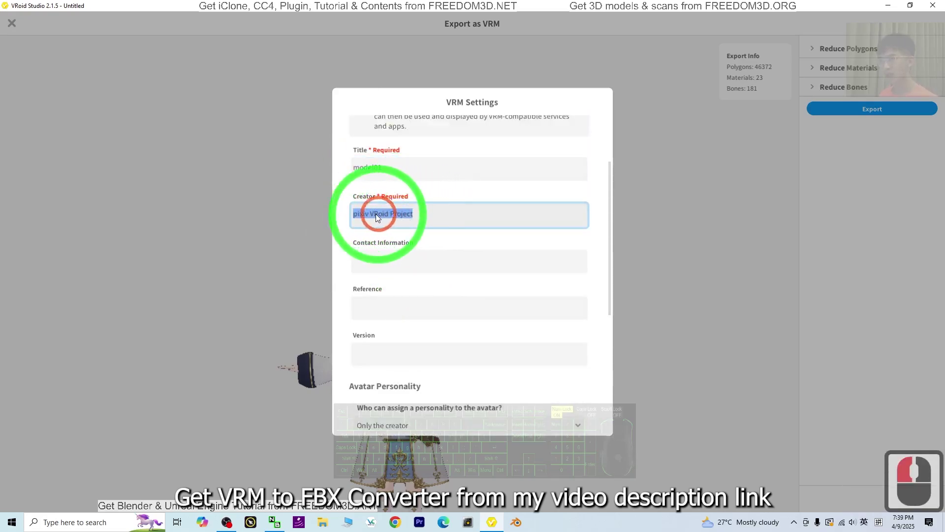
click(397, 213)
click(412, 207)
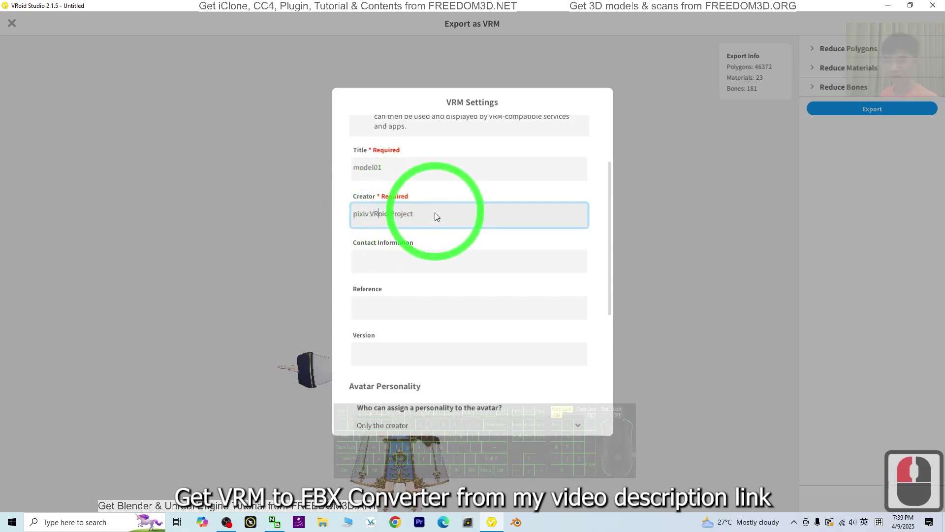
scroll(444, 227, down, 10)
scroll(453, 235, down, 3)
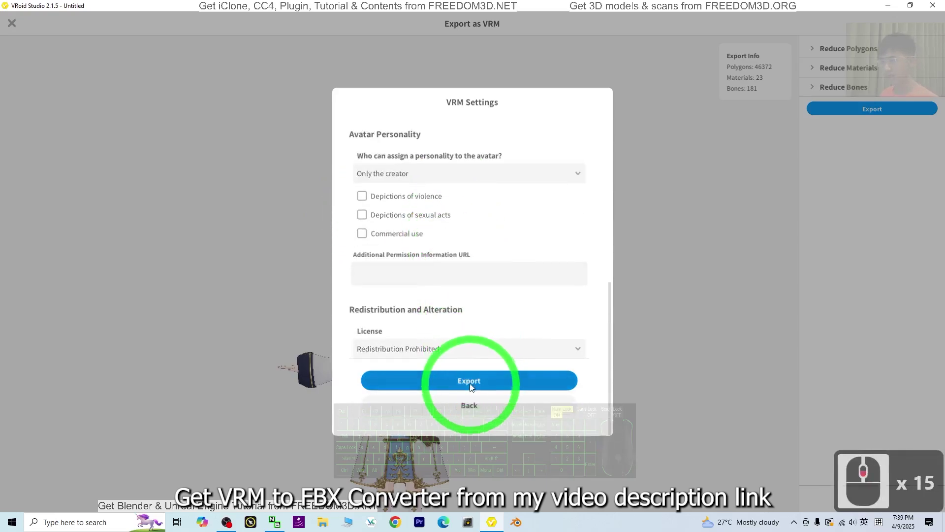
click(467, 382)
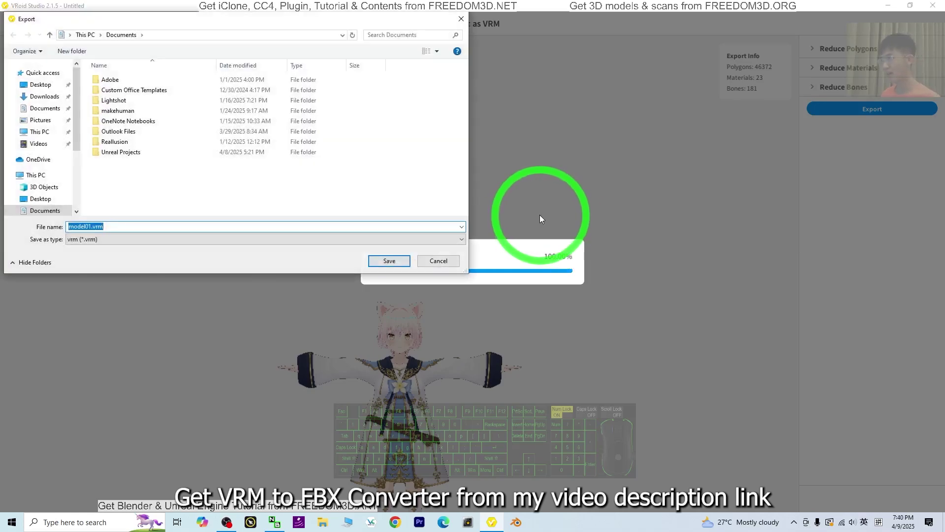
Save the exported avatar to the Desktop as model01.vrm and check the file there.
click(34, 85)
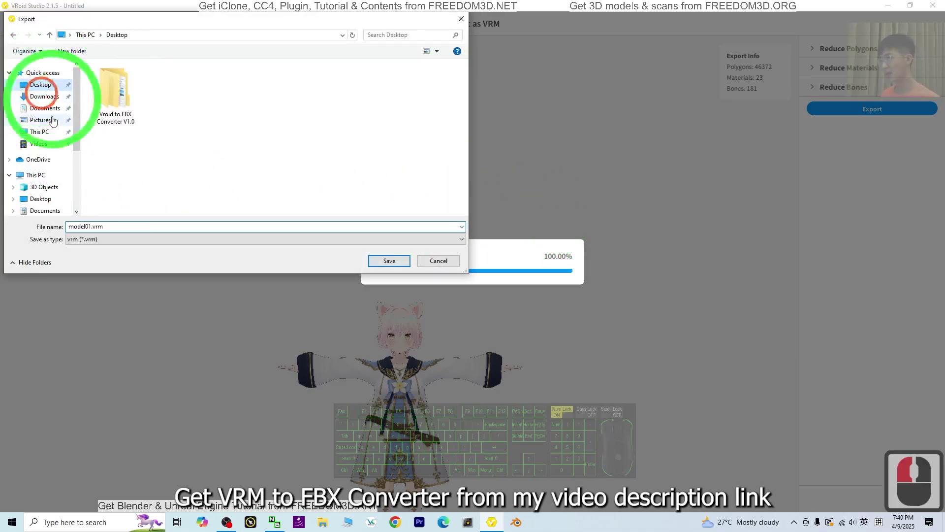
click(97, 228)
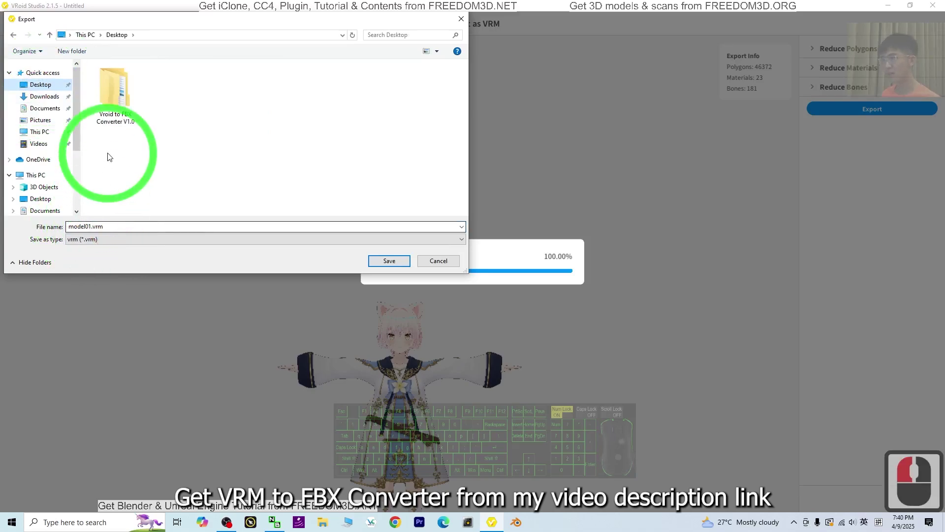
click(389, 261)
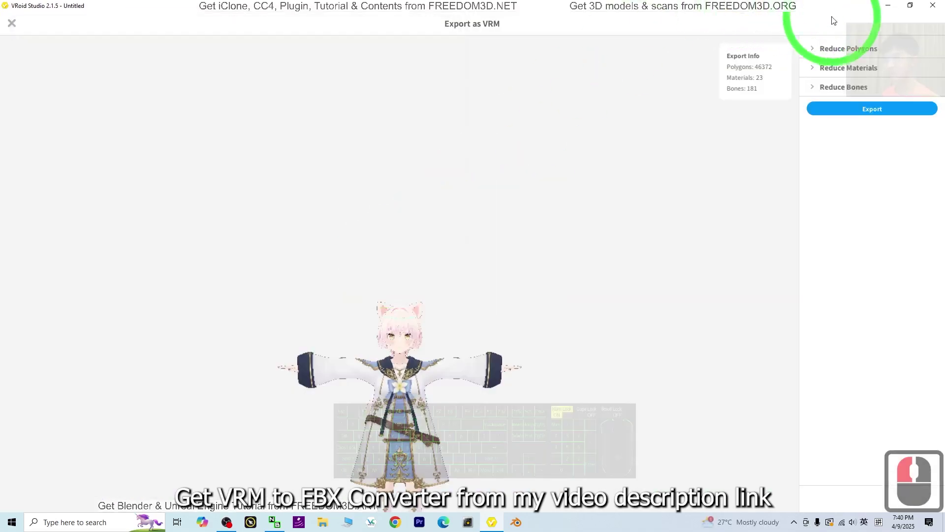
click(888, 7)
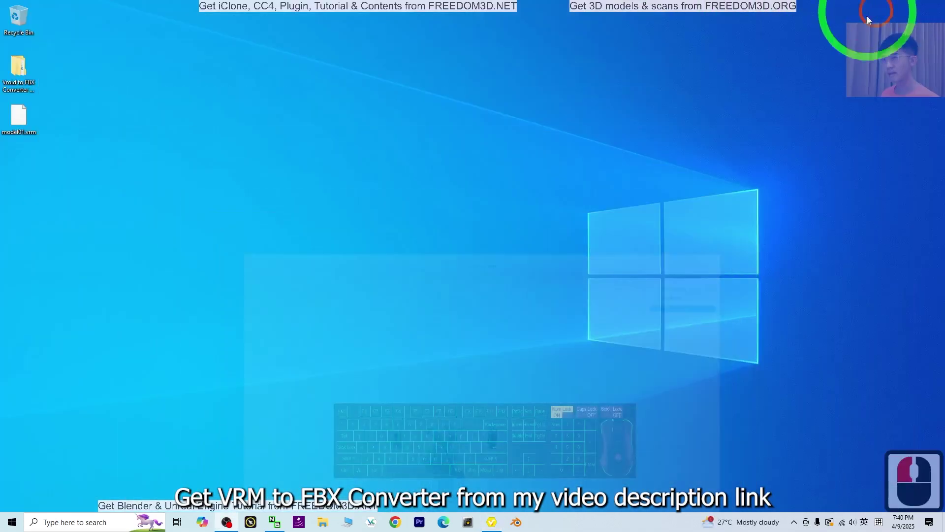
double_click(26, 139)
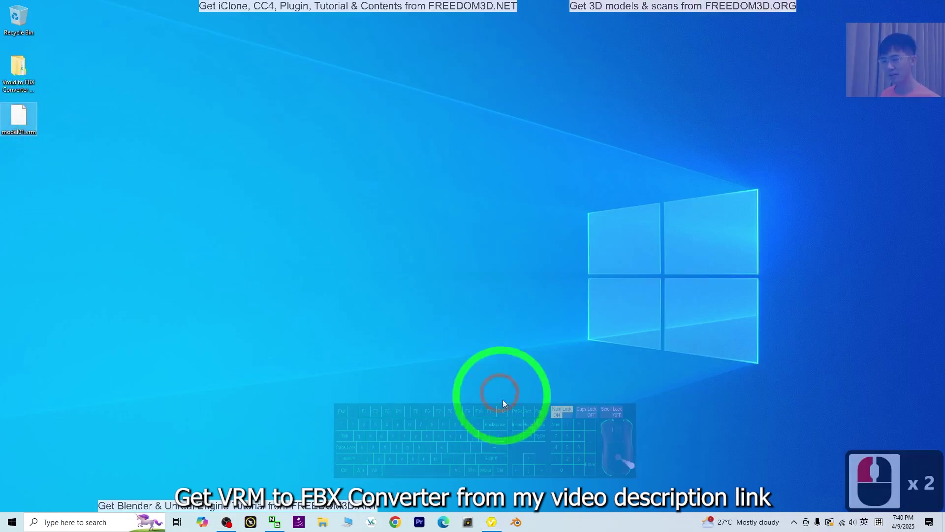
Return to VRoid Studio and close the VRM export view to get back to the avatar editor.
click(491, 522)
scroll(521, 281, up, 11)
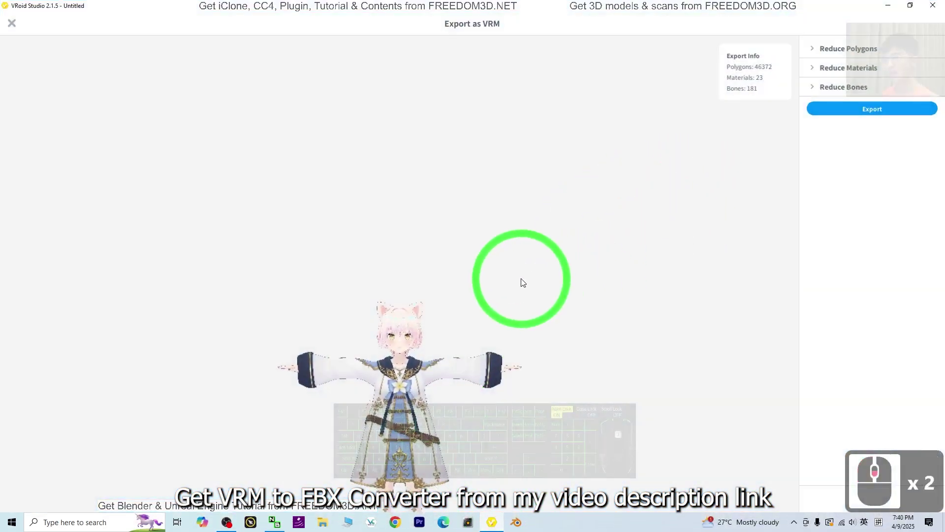
key(Escape)
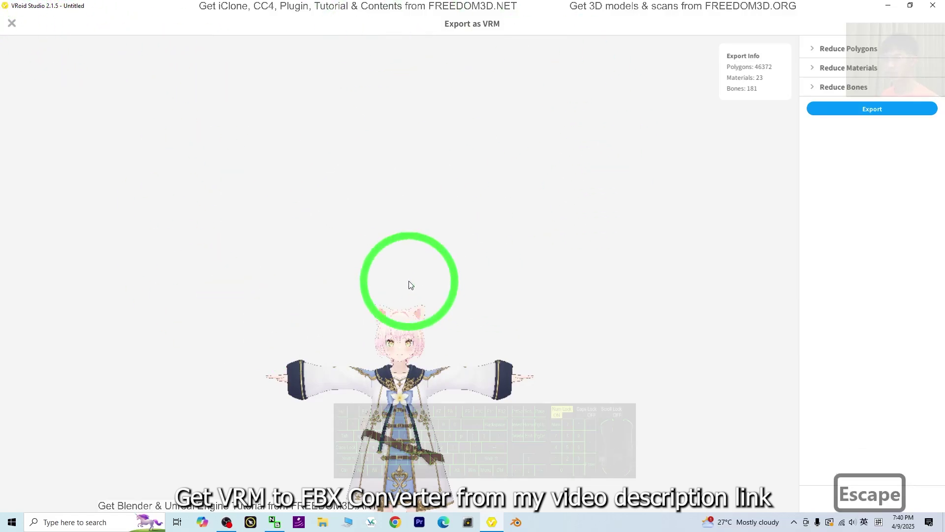
scroll(475, 253, up, 6)
click(11, 24)
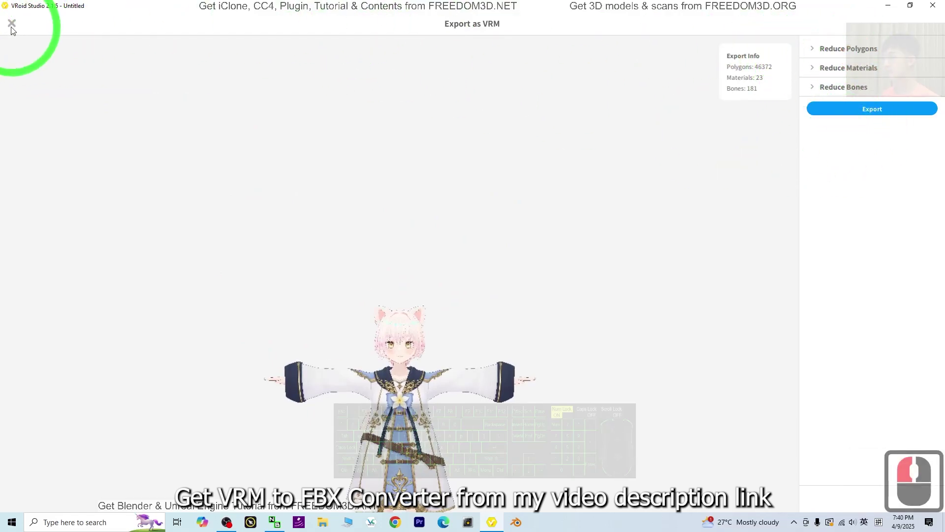
scroll(496, 256, down, 12)
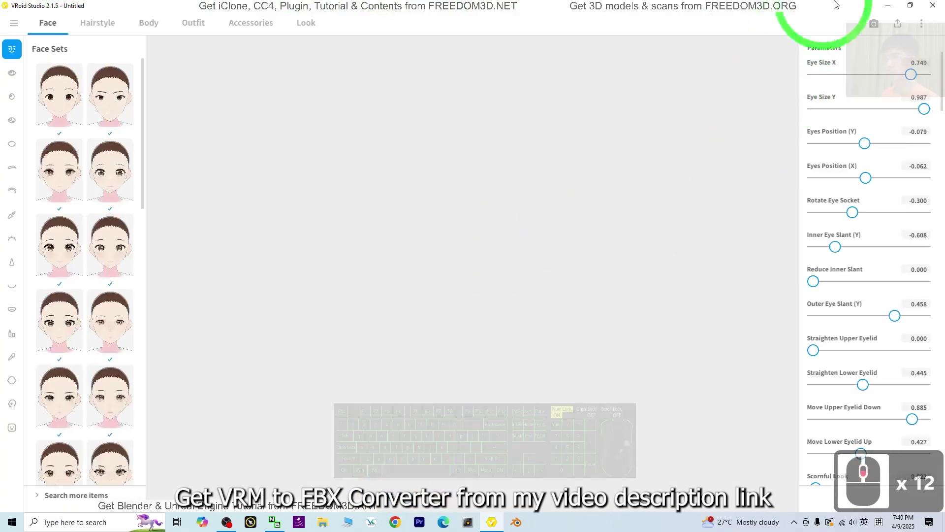
Minimize VRoid Studio and locate the exported model01.vrm on the desktop.
scroll(480, 283, up, 5)
mouse_move(557, 320)
middle_down()
mouse_move(610, 311)
mouse_move(566, 332)
middle_up()
right_drag(565, 332, 573, 357)
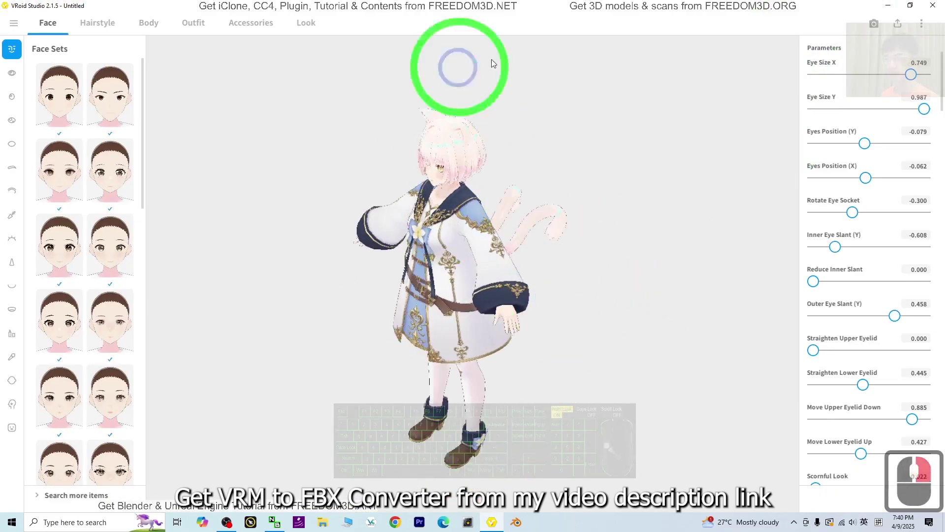
click(888, 6)
double_click(15, 123)
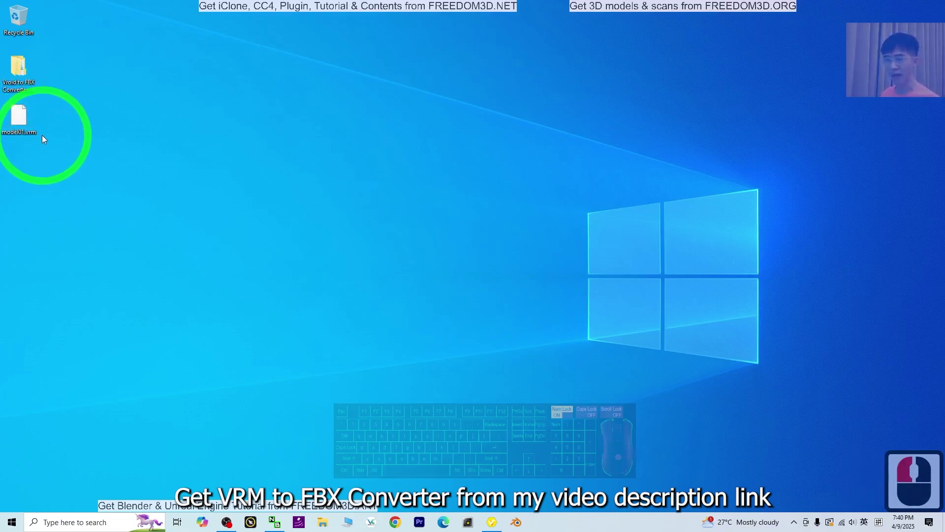
click(370, 232)
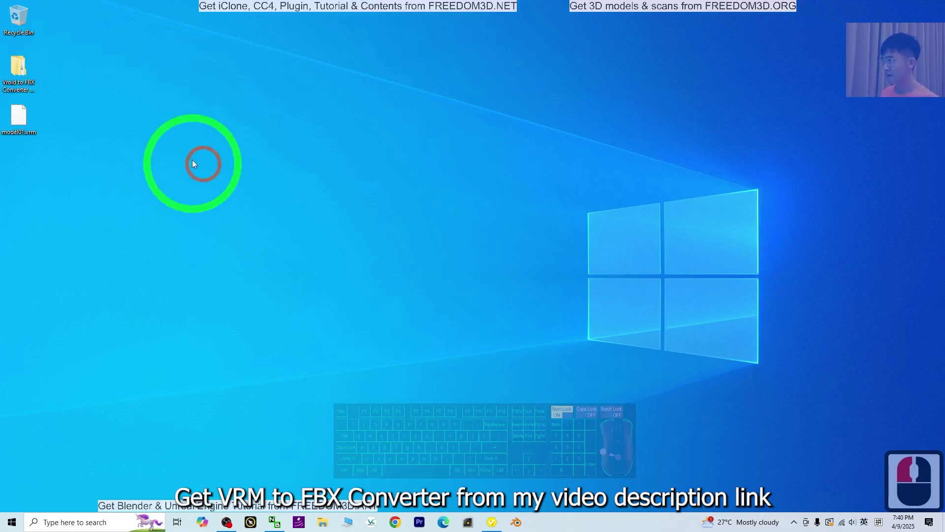
click(359, 148)
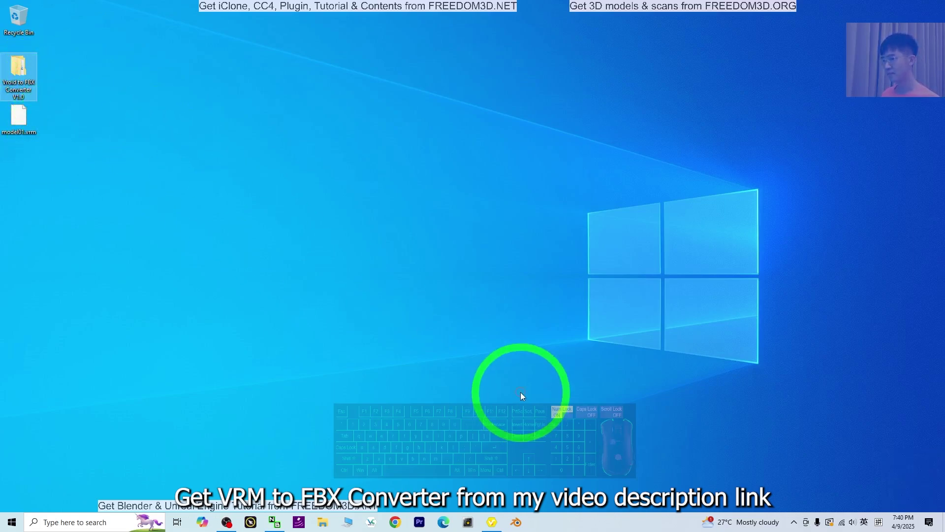
click(530, 530)
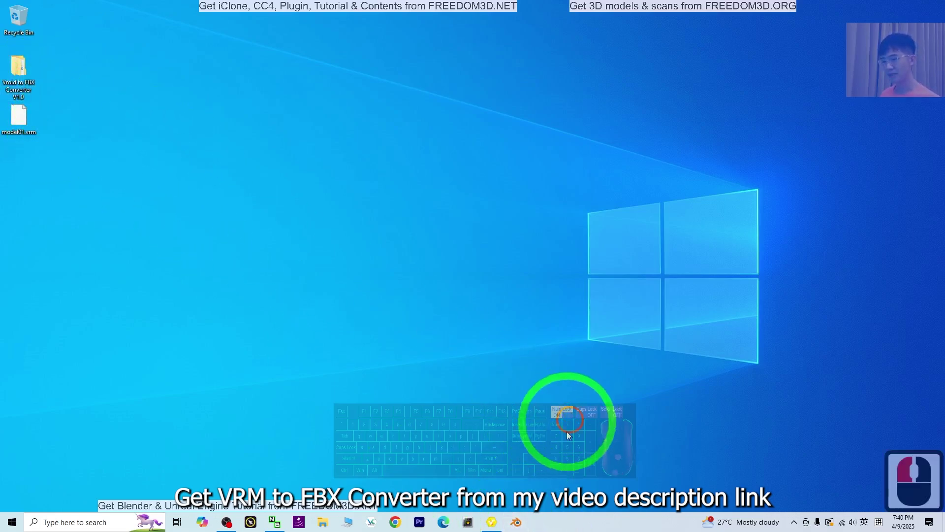
Open the Vroid to FBX Converter V1.0 folder and show its blender-2.90.0 with VRM importer folder in a separate window.
double_click(22, 72)
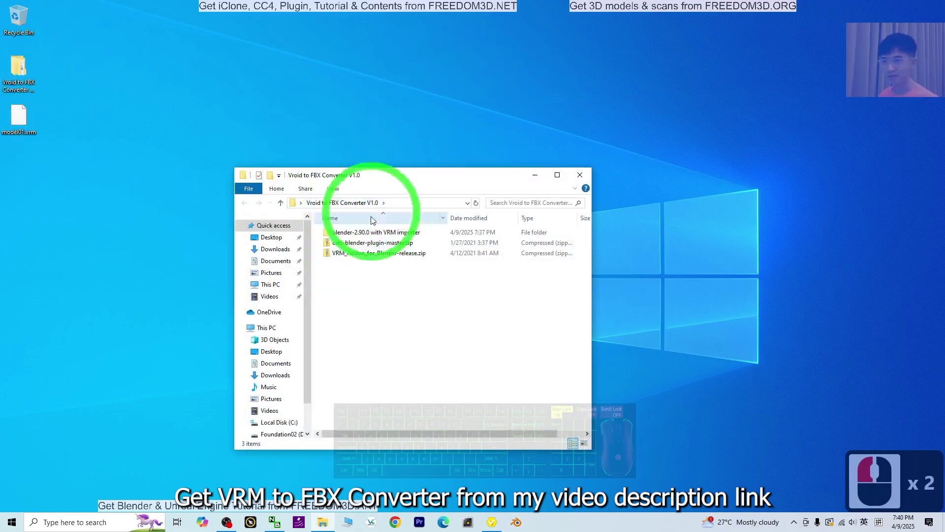
click(396, 297)
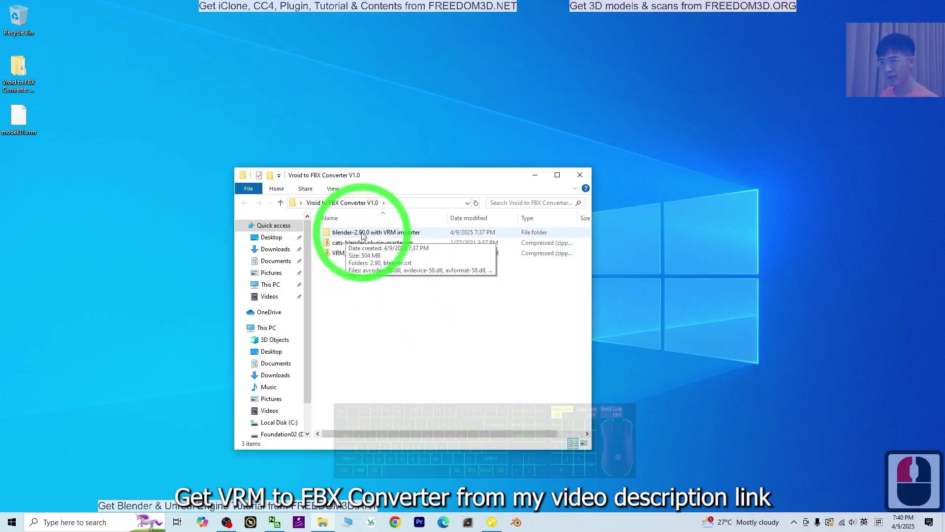
right_click(360, 237)
click(397, 246)
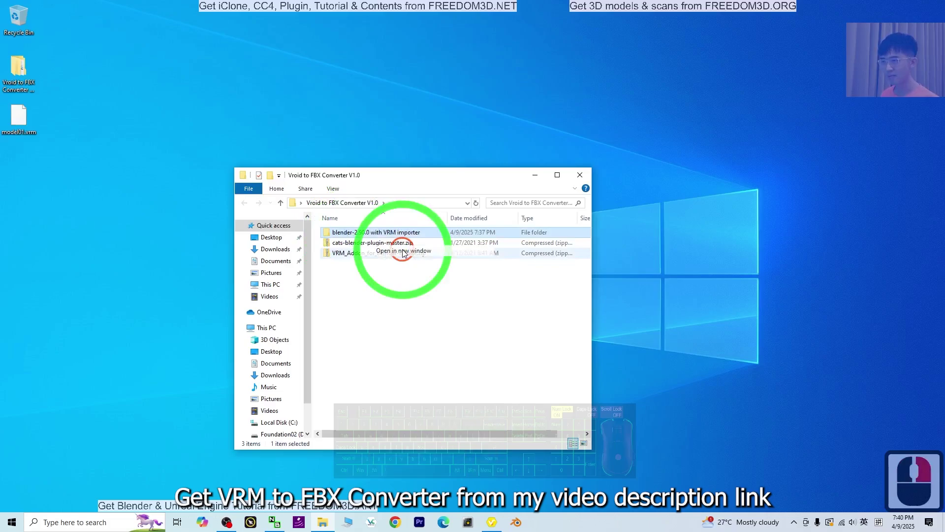
Place the two folder windows side by side and examine the CATS plugin and VRM add-on zip files.
drag(389, 189, 599, 173)
drag(418, 177, 281, 168)
click(280, 262)
drag(289, 264, 230, 238)
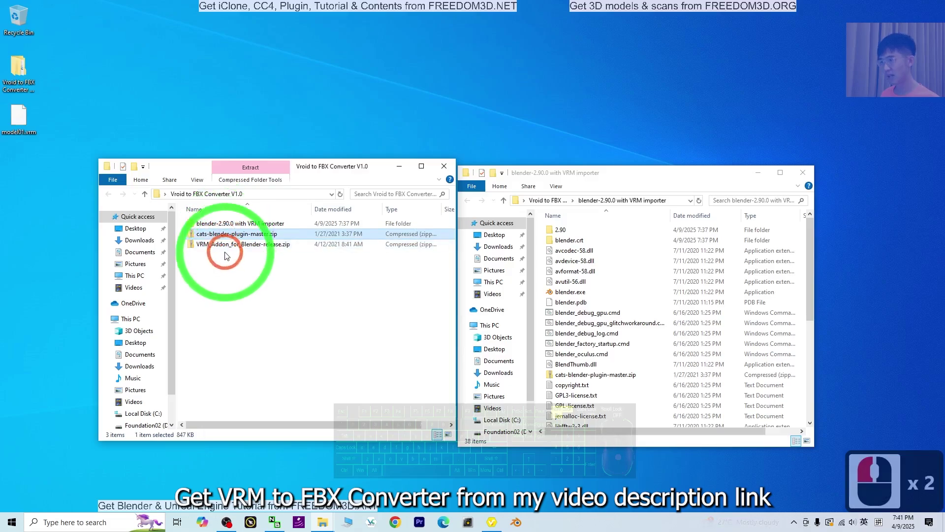
click(224, 246)
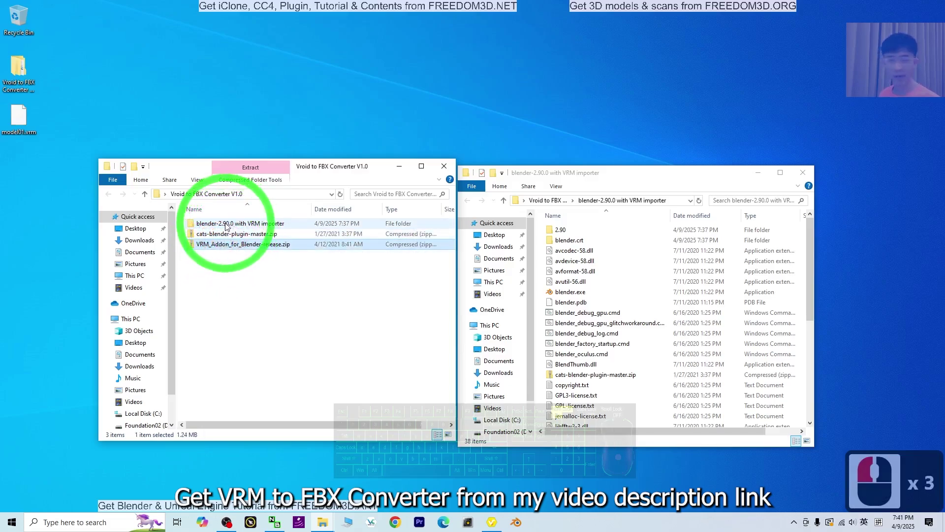
click(294, 316)
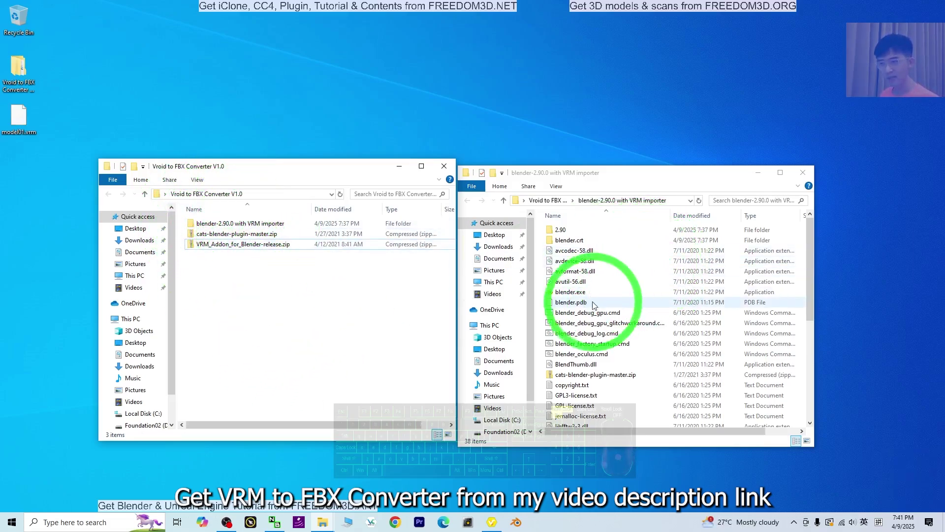
Launch blender.exe from the blender-2.90.0 folder and arrange its window beside the converter folder with both add-on zips selected.
double_click(567, 295)
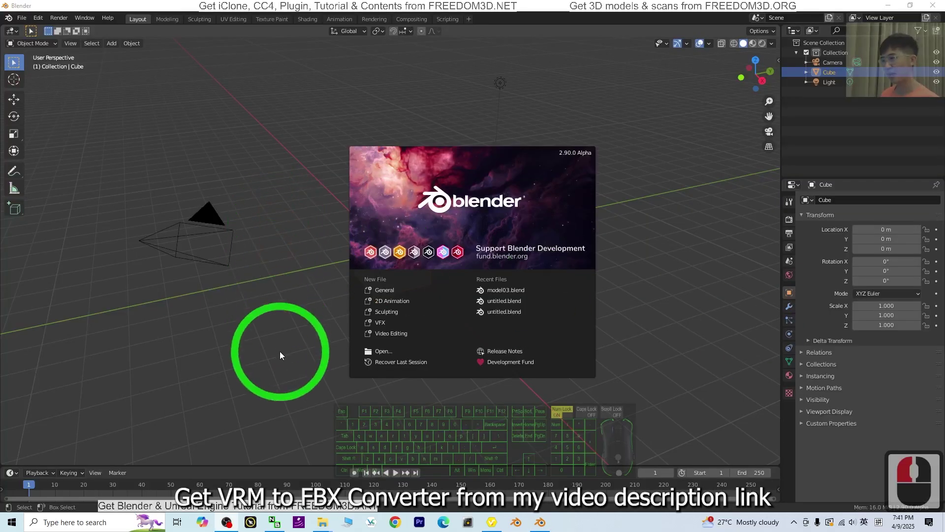
drag(212, 6, 448, 59)
drag(221, 169, 174, 159)
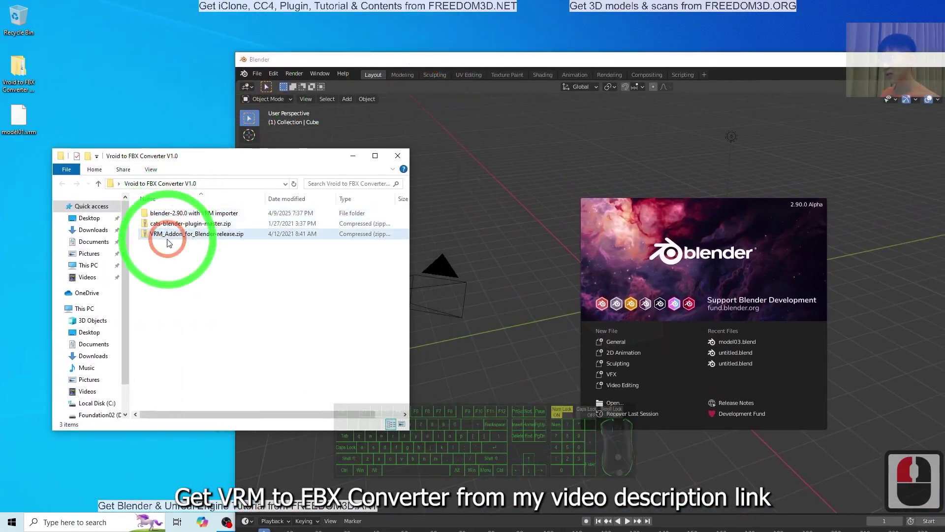
drag(177, 266, 141, 227)
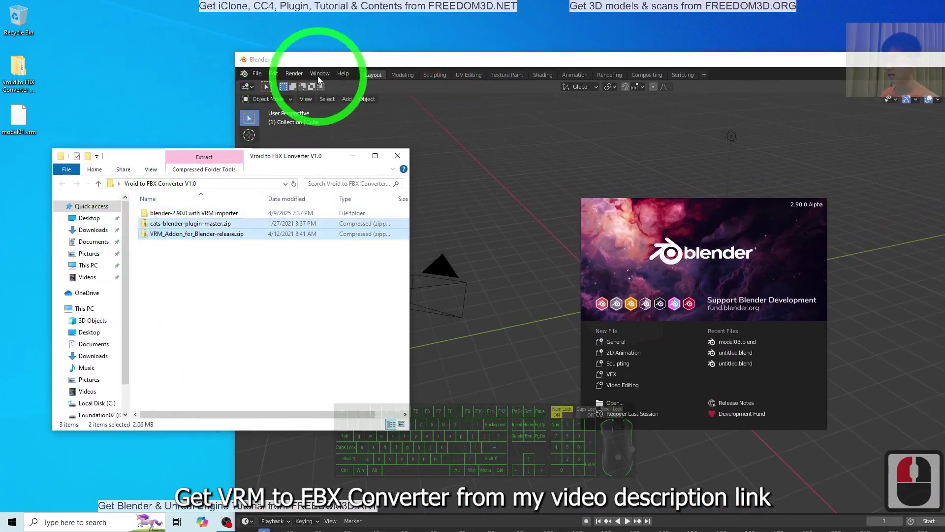
Open the add-on preferences in Blender 2.90 and move that window clear of the folder window.
click(325, 60)
click(274, 73)
click(274, 74)
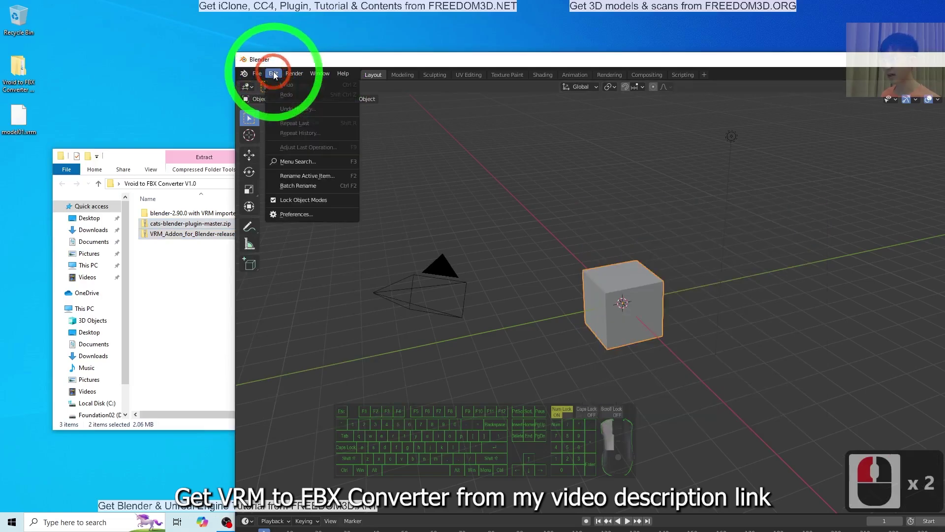
click(290, 216)
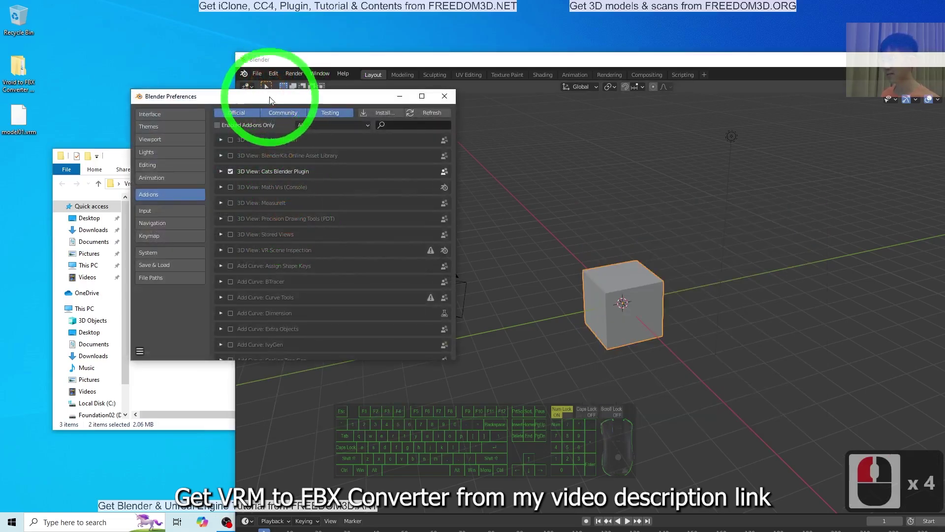
drag(284, 96, 385, 121)
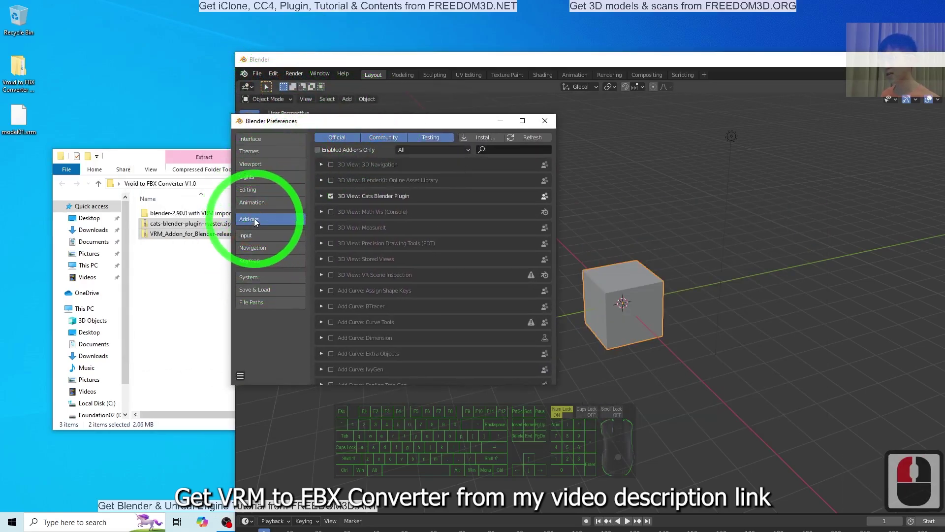
Install cats-blender-plugin-master.zip from the Vroid to FBX Converter V1.0 folder and leave the Cats Blender Plugin add-on enabled.
click(475, 138)
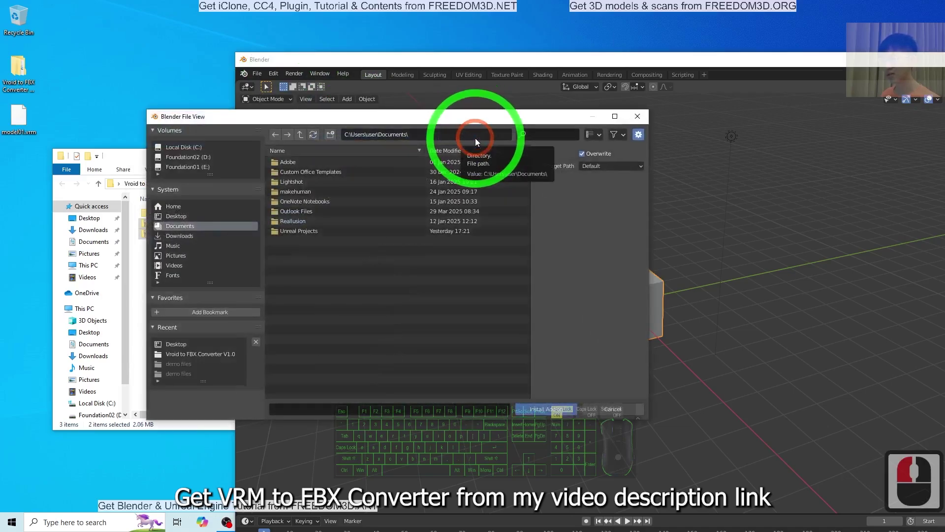
click(116, 157)
click(232, 183)
key(ctrl+c)
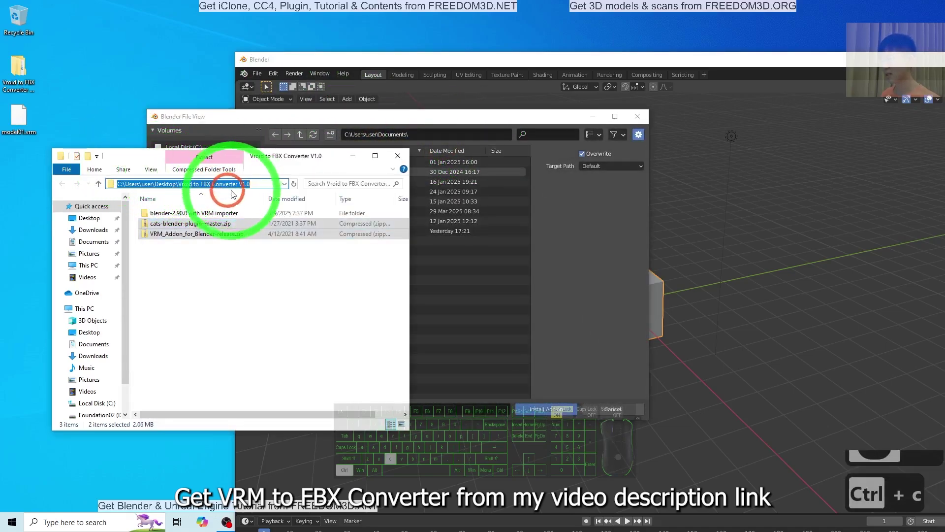
click(439, 133)
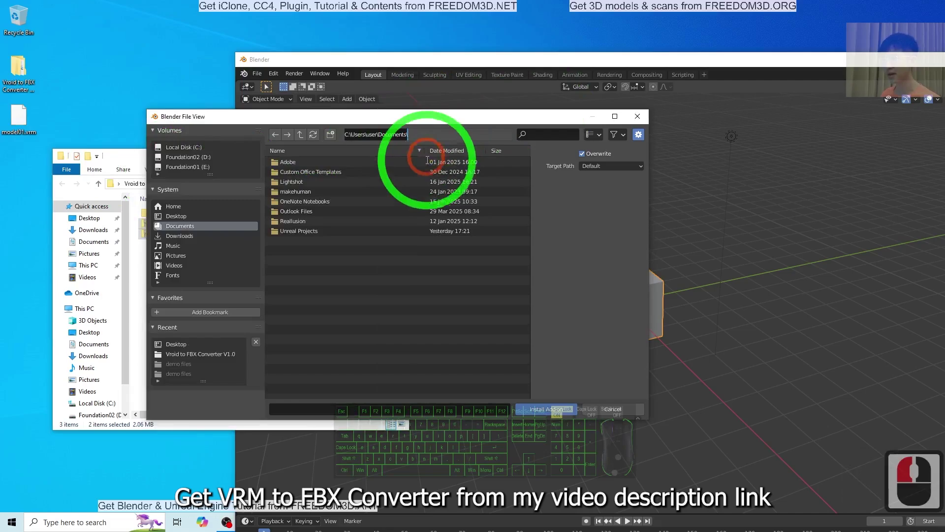
key(ctrl+v)
key(Return)
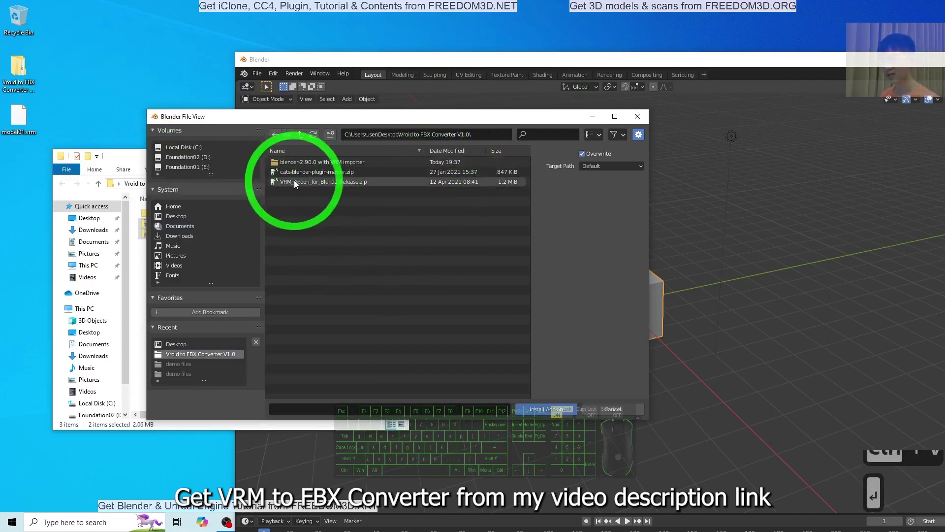
double_click(311, 172)
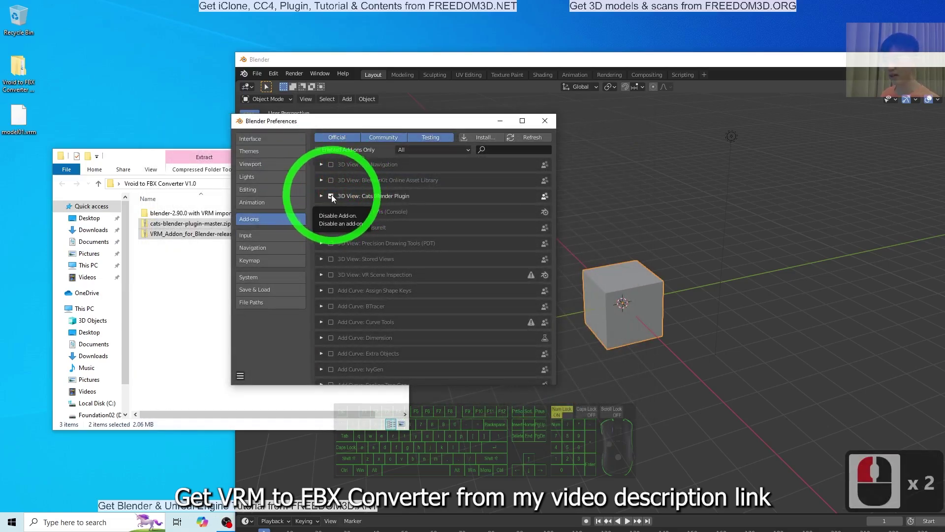
click(331, 196)
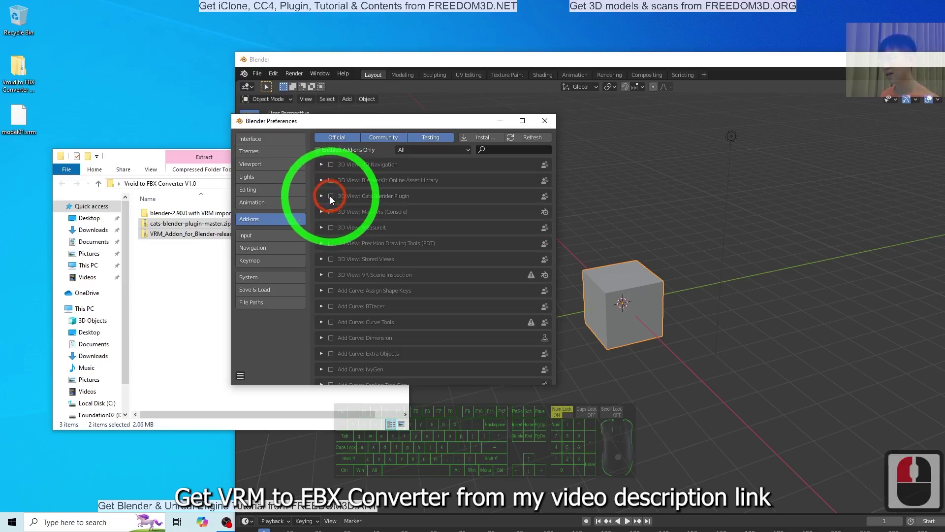
click(331, 196)
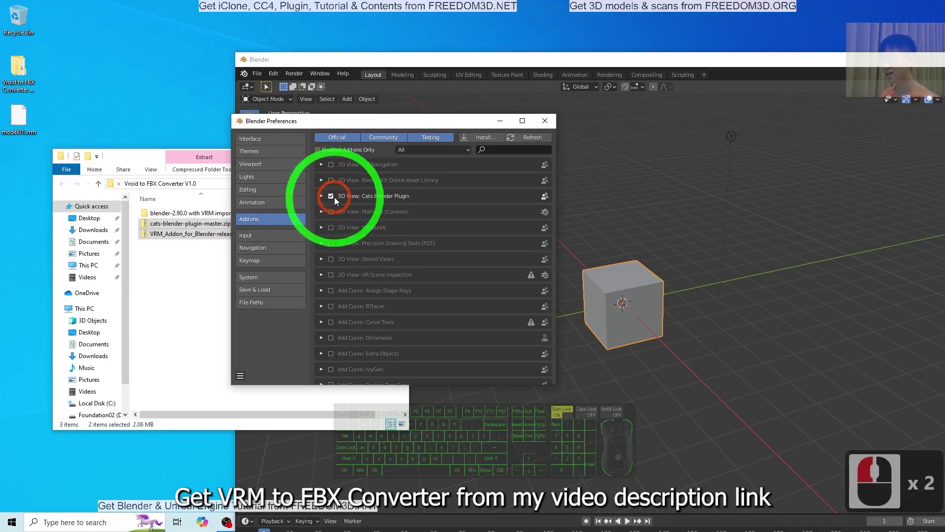
Install VRM_Addon_for_Blender-release.zip and search the add-on list for cats and vrm to check both add-ons.
click(485, 139)
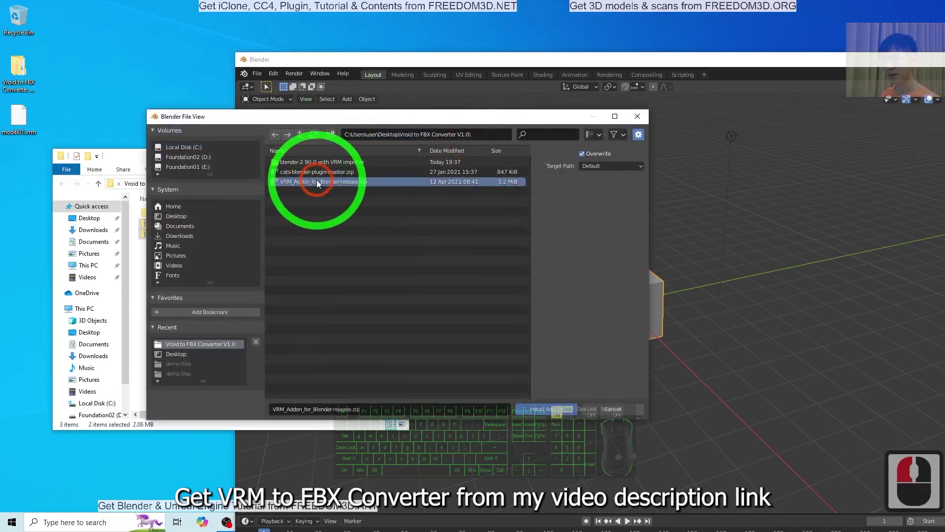
double_click(354, 182)
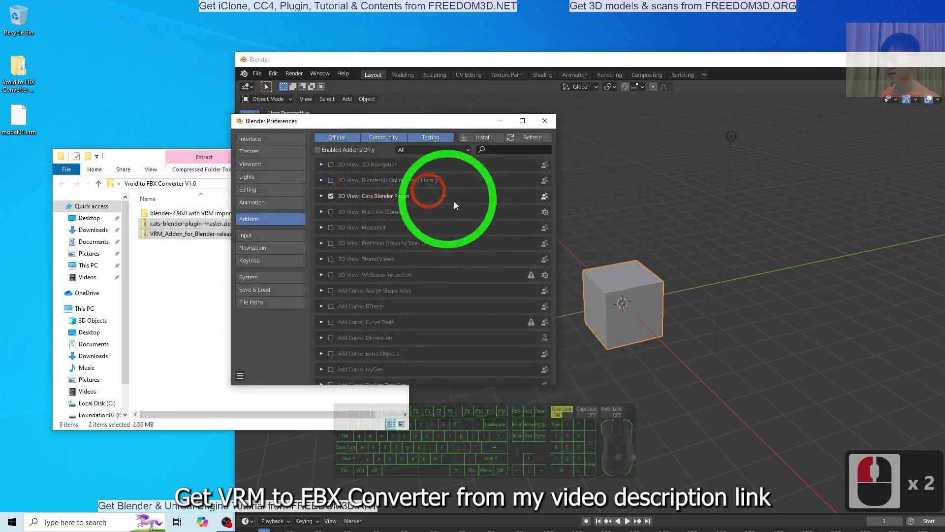
click(500, 150)
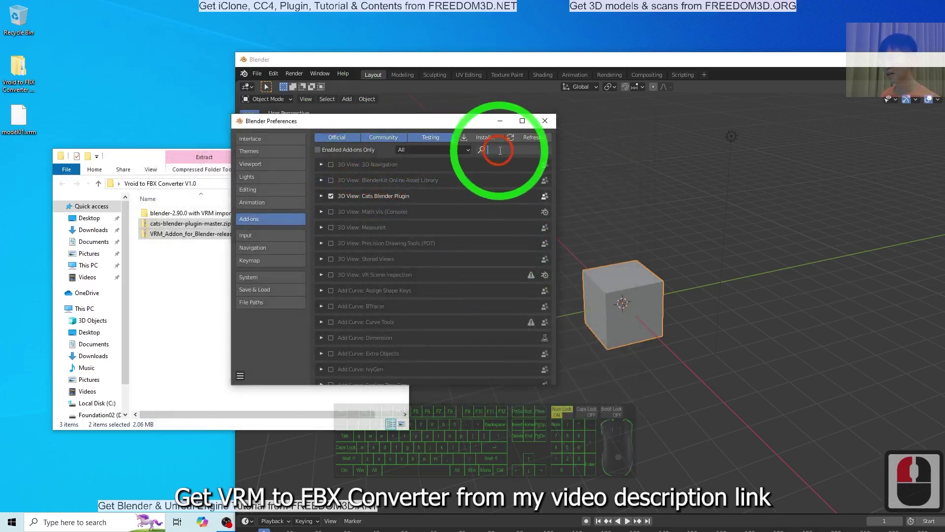
click(500, 150)
text(cats)
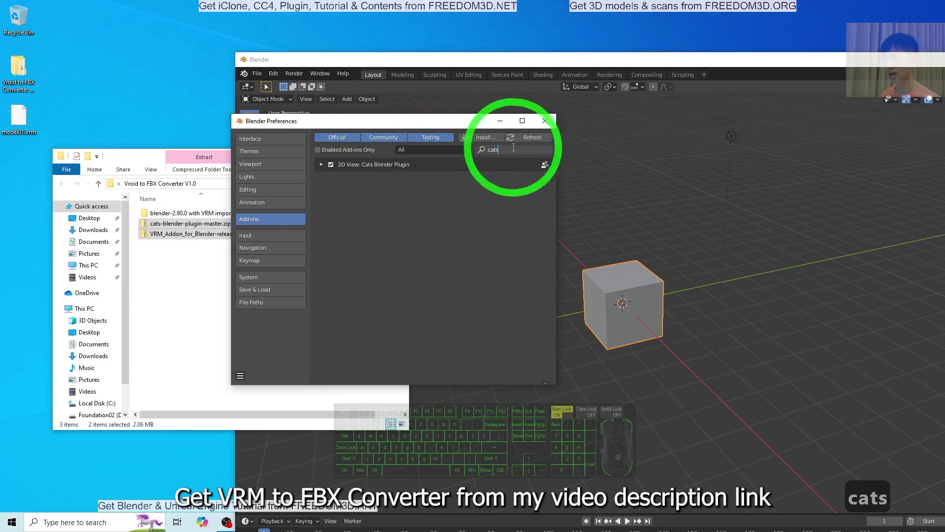
drag(512, 149, 369, 139)
text(vrm)
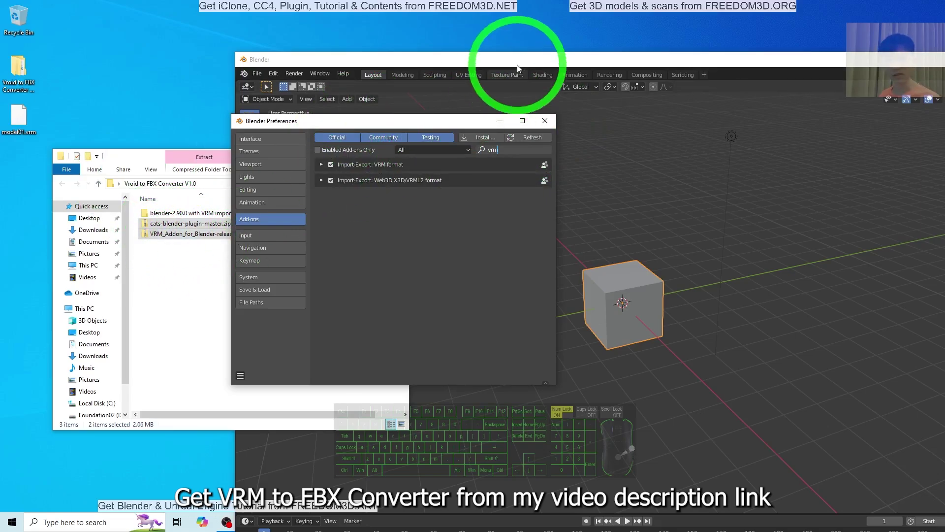
Close the preferences and maximize the Blender window.
click(542, 125)
double_click(528, 60)
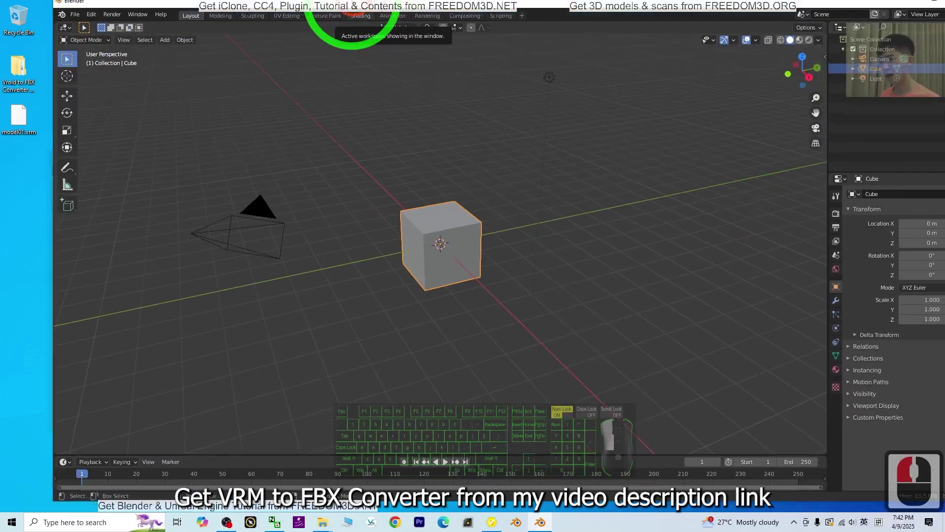
click(299, 327)
click(300, 327)
click(330, 321)
click(330, 320)
click(333, 317)
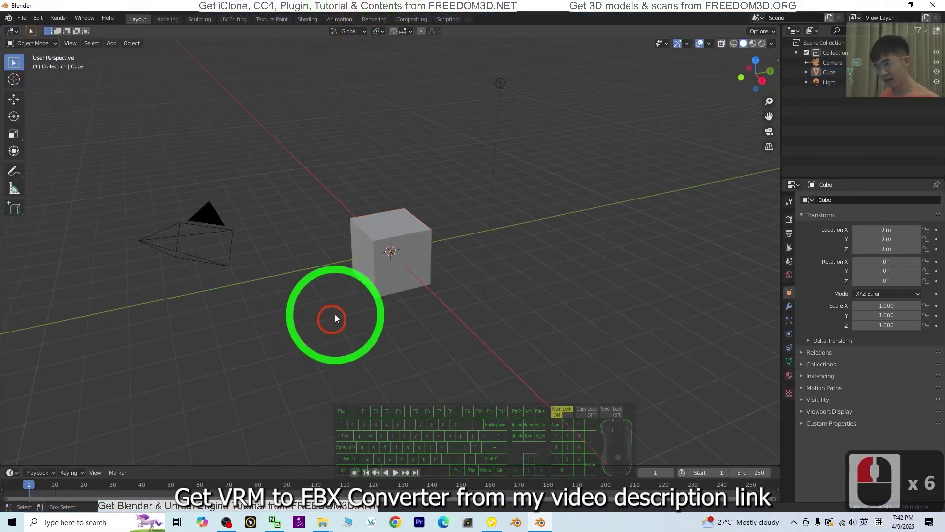
Show the 3D viewport's sidebar and bring up the CATS tools in it.
key(n)
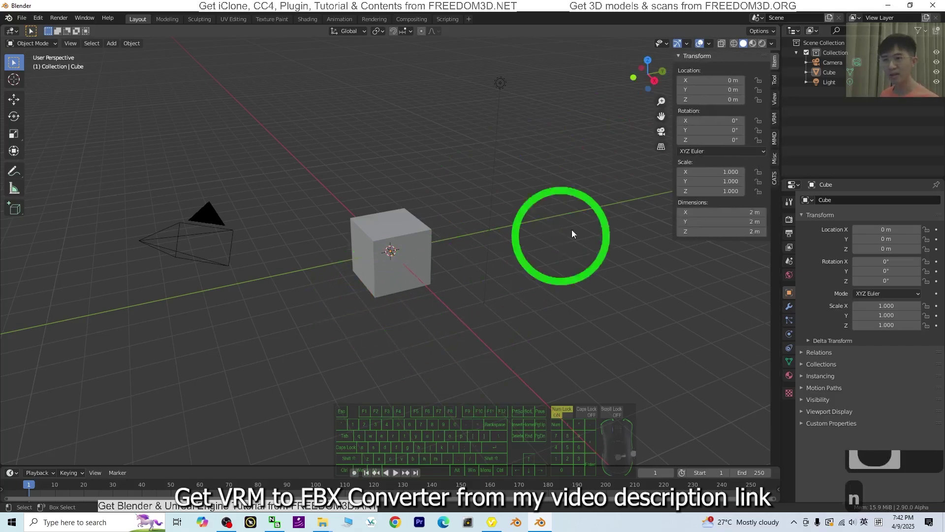
click(775, 183)
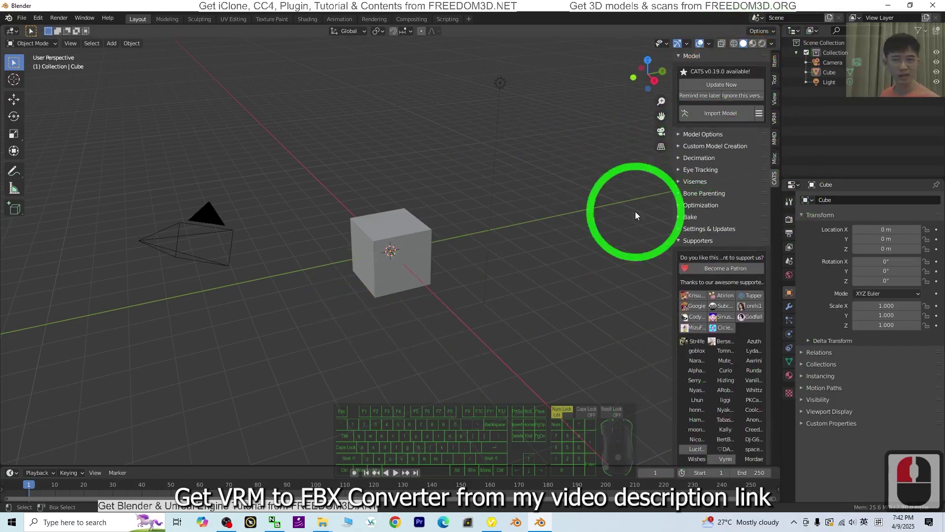
click(285, 344)
click(326, 325)
click(423, 313)
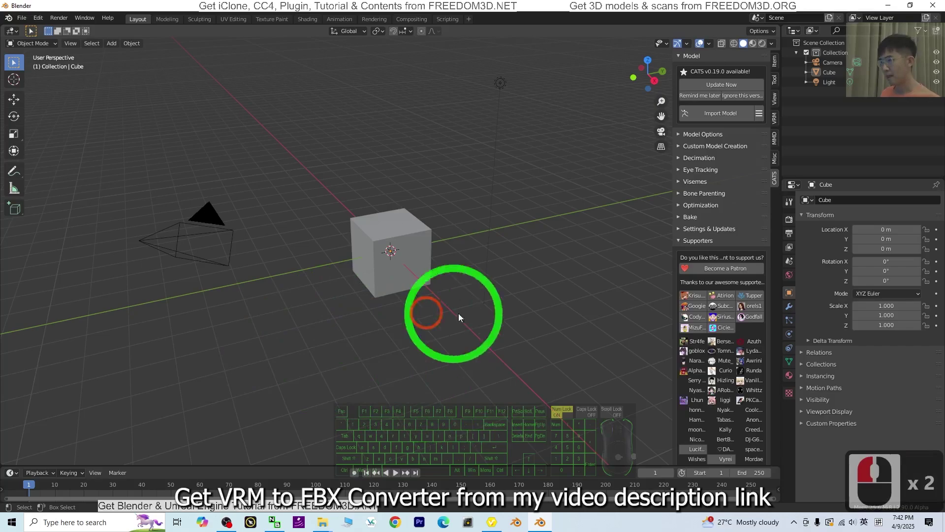
click(367, 349)
click(250, 336)
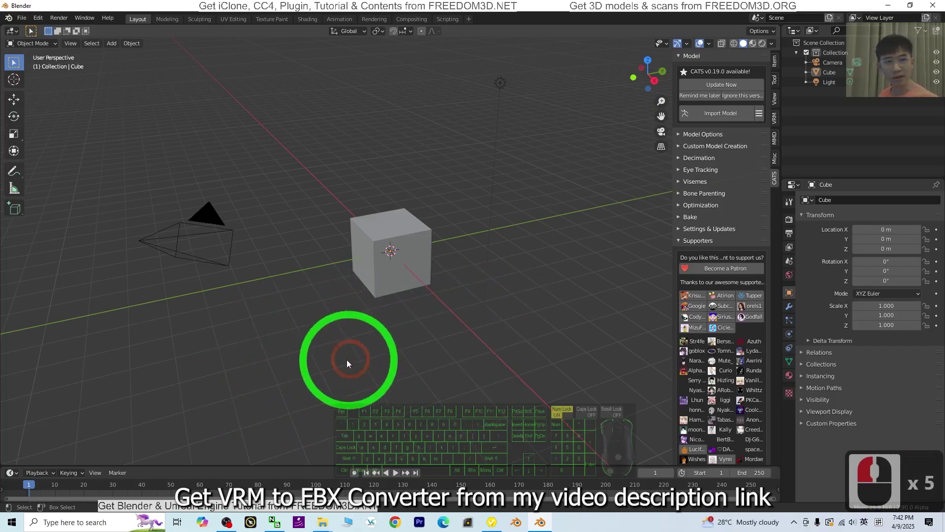
Delete all objects from the default scene and import model01.vrm from the Desktop with the CATS VRM importer.
key(a)
key(Delete)
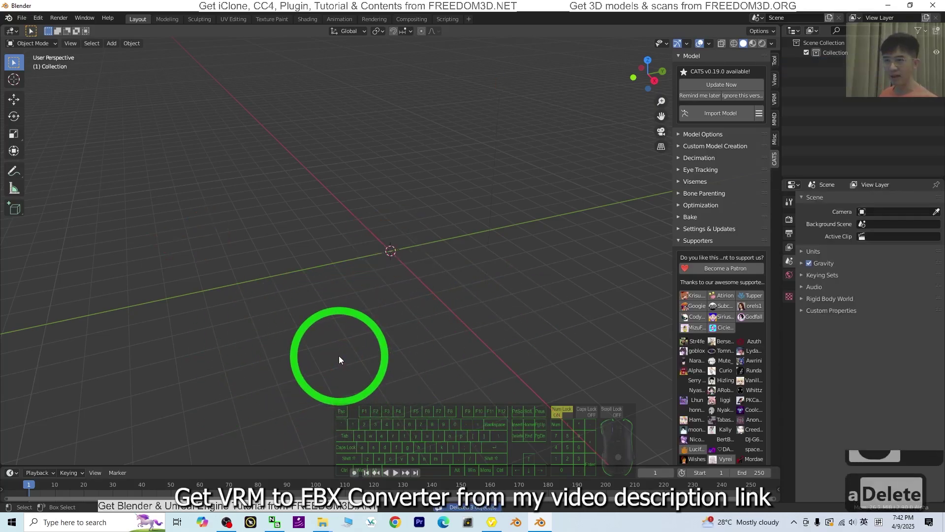
click(758, 113)
click(760, 156)
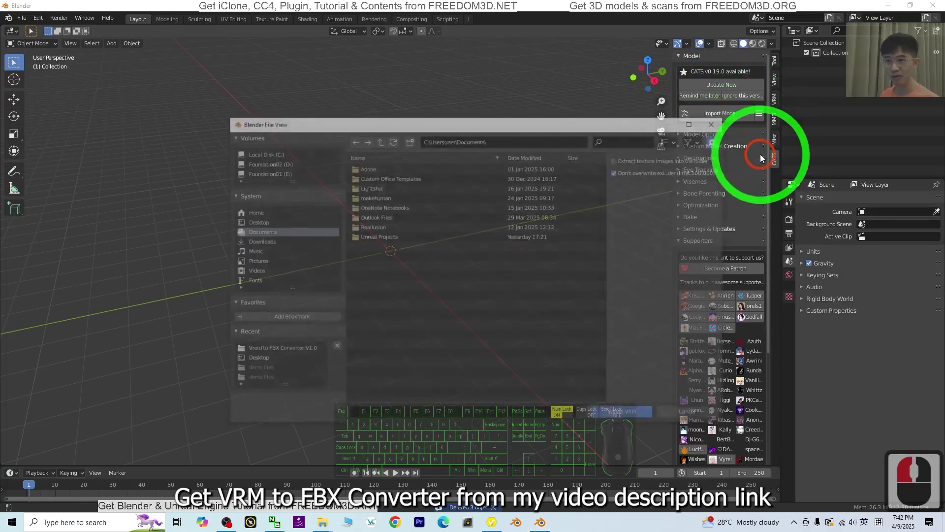
click(244, 224)
click(370, 181)
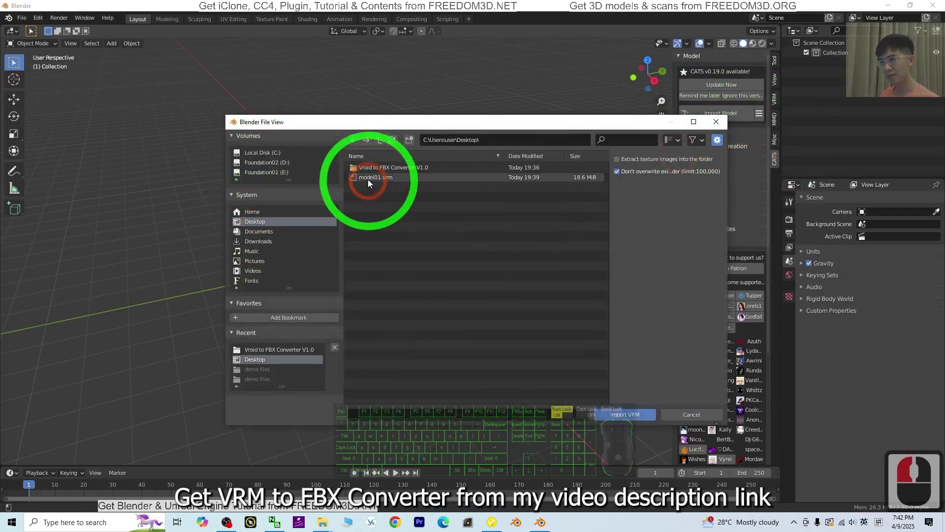
double_click(369, 178)
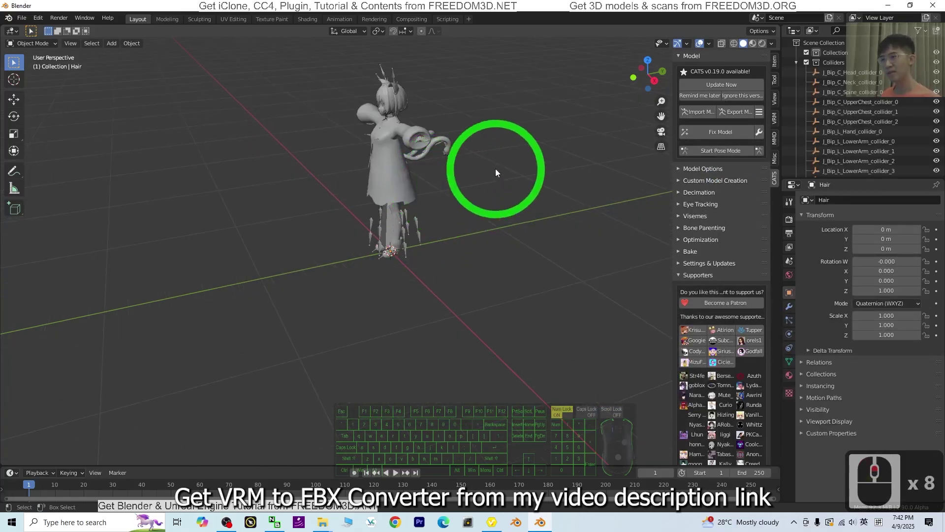
Examine the imported untextured avatar from several angles and distances.
shift+middle_drag(497, 158, 459, 264)
middle_drag(429, 316, 460, 305)
scroll(386, 188, up, 5)
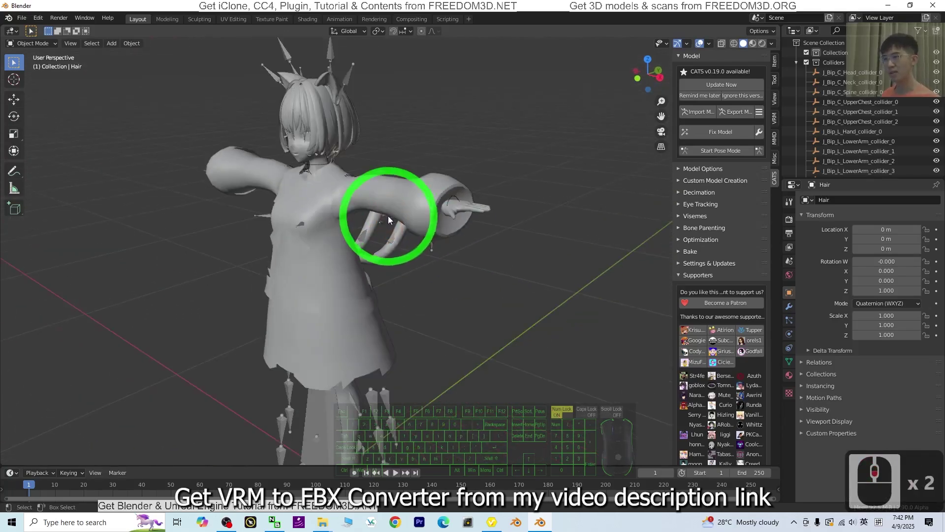
scroll(388, 216, down, 1)
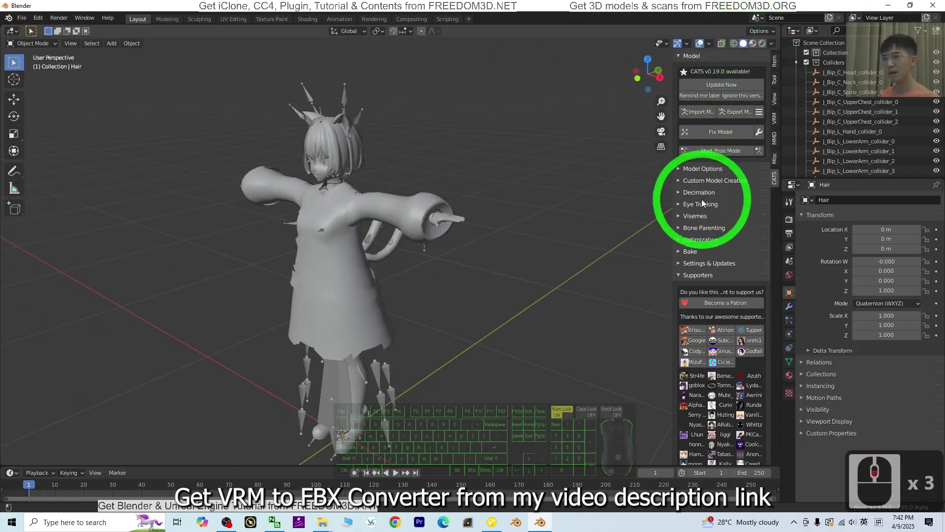
scroll(458, 185, down, 2)
scroll(474, 245, up, 2)
scroll(465, 282, down, 1)
middle_drag(477, 316, 486, 291)
scroll(474, 300, up, 1)
scroll(473, 300, down, 1)
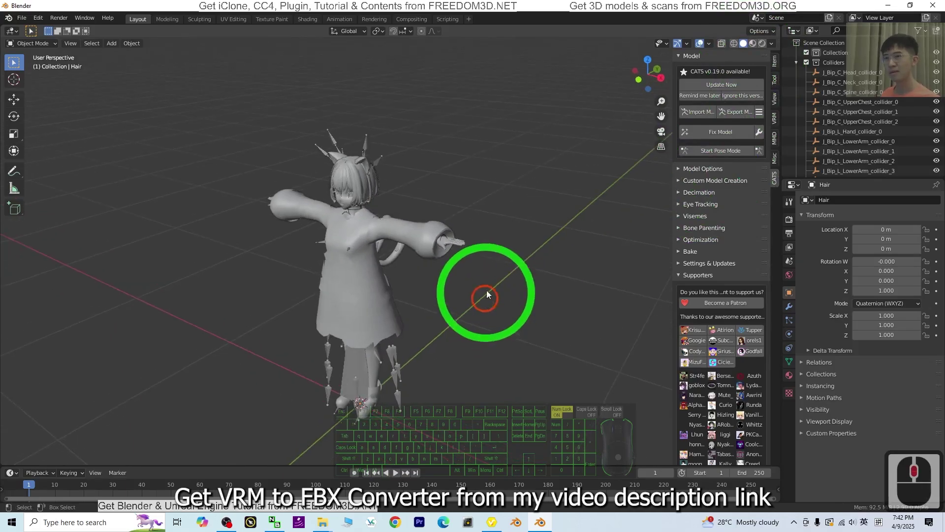
Disable every CATS Fix Model setting except Fix Materials, and fix the model's materials.
click(760, 132)
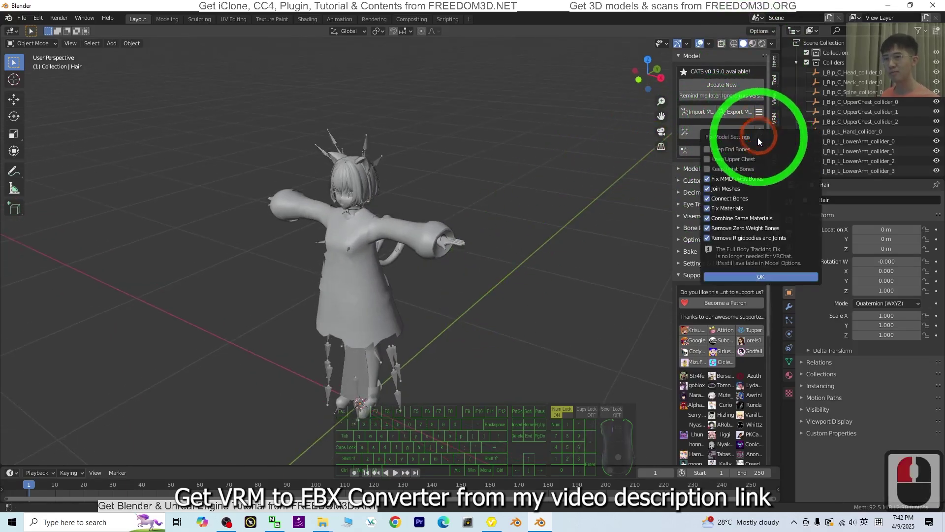
click(707, 179)
click(707, 189)
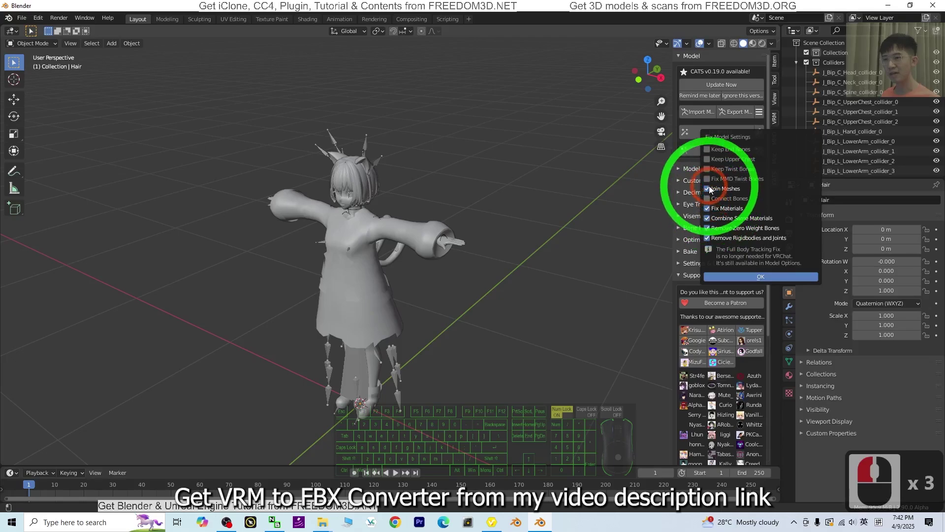
click(708, 228)
click(710, 238)
click(707, 218)
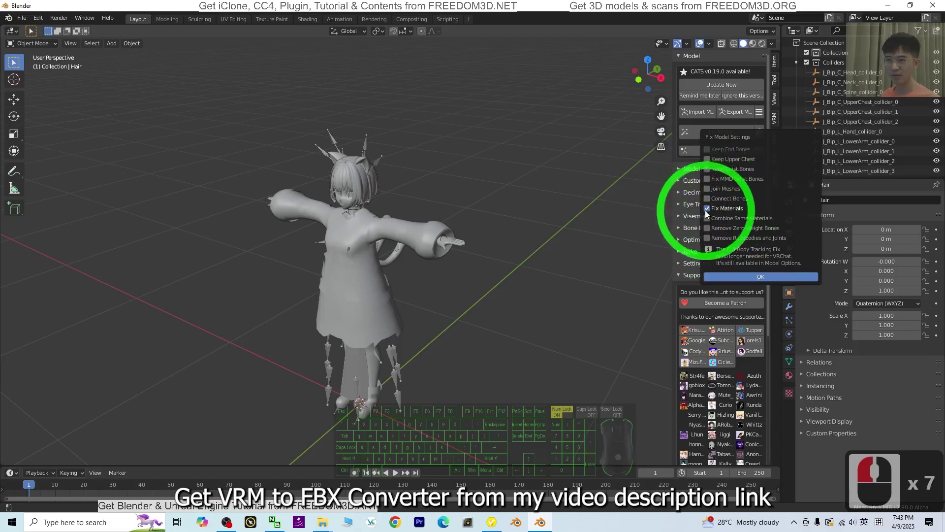
click(735, 276)
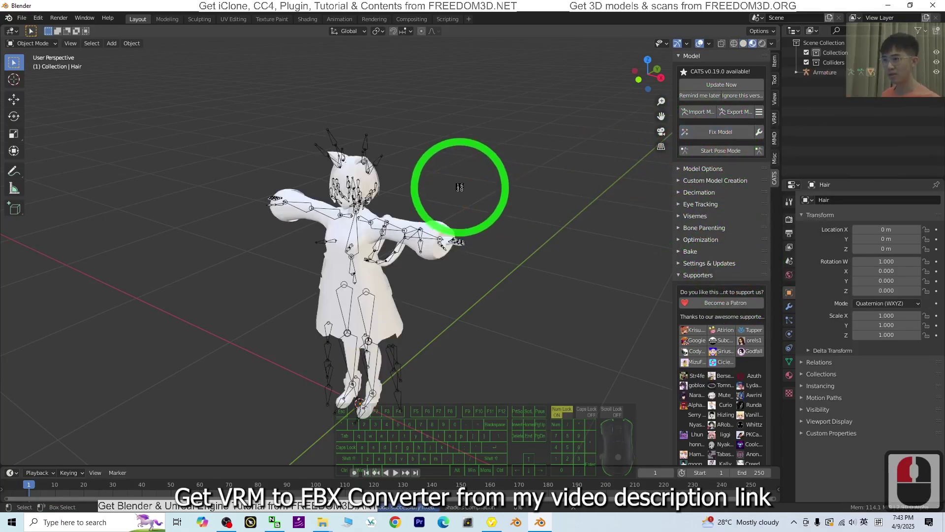
Examine the textured avatar from several angles and compare it with the original in VRoid Studio.
scroll(386, 196, up, 2)
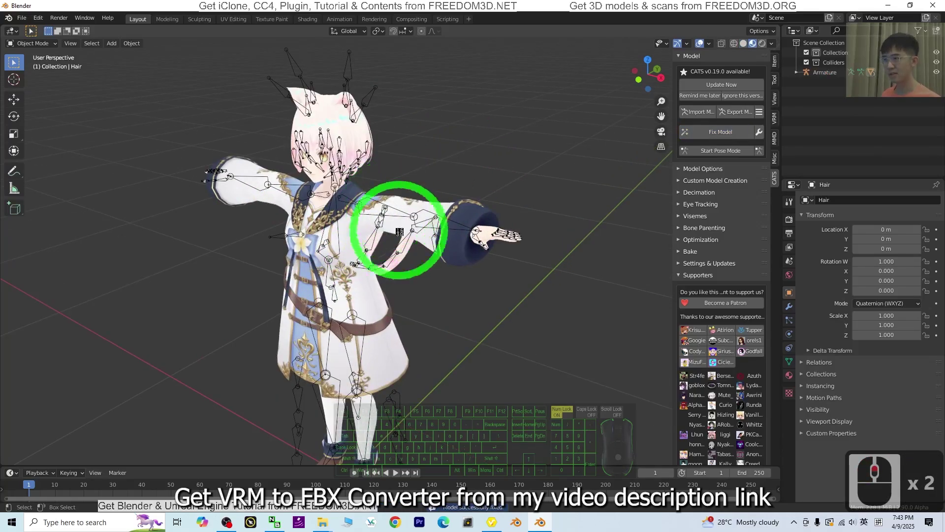
middle_drag(519, 352, 342, 152)
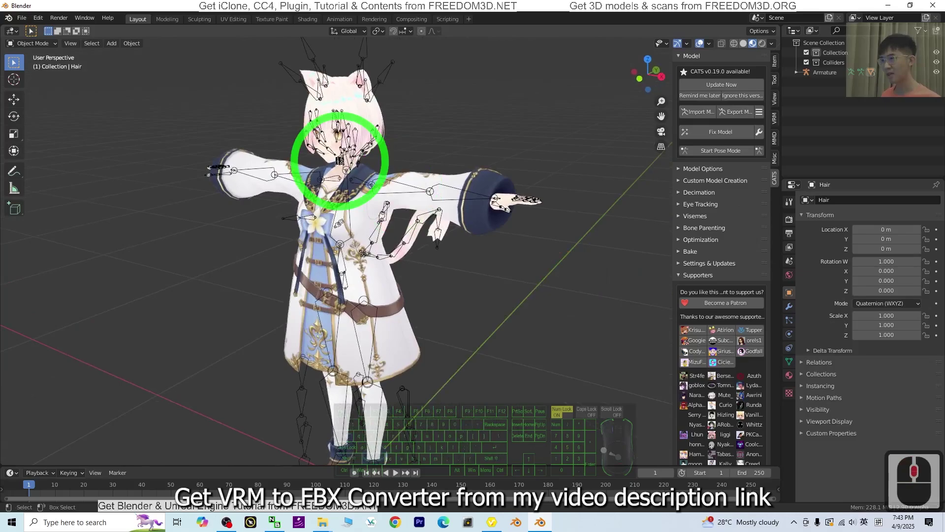
click(343, 141)
click(500, 290)
middle_drag(501, 289, 373, 193)
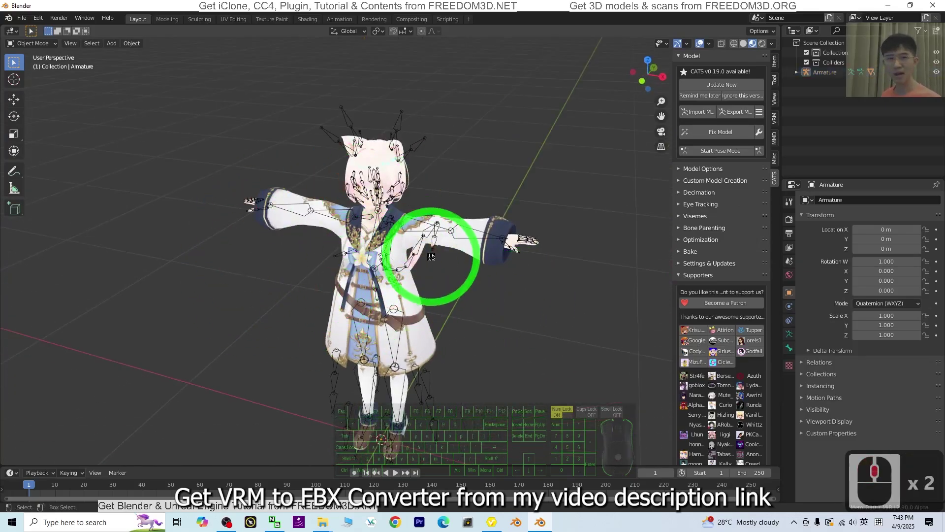
middle_drag(432, 256, 554, 468)
click(501, 524)
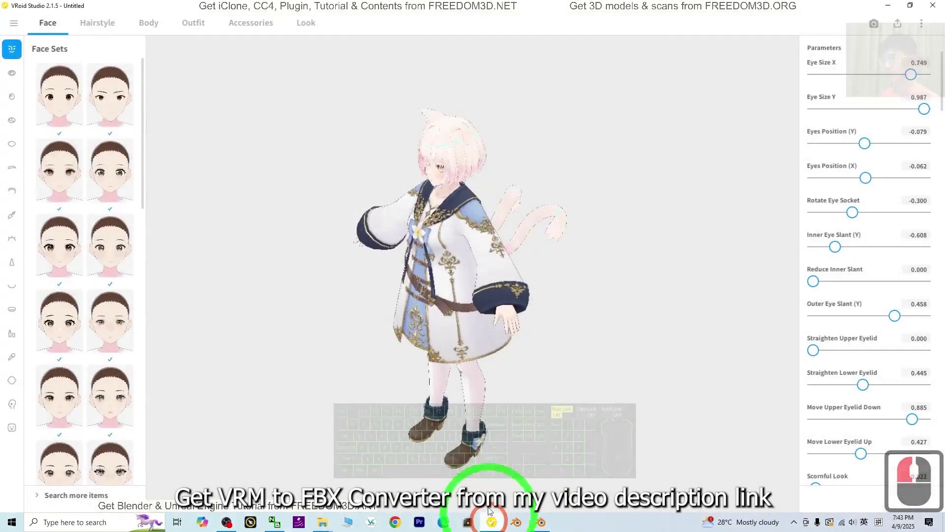
click(540, 522)
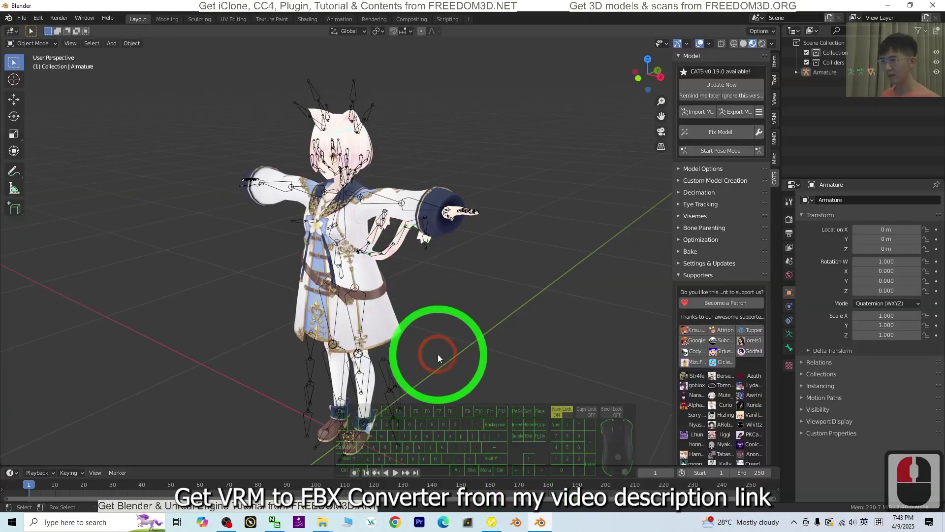
middle_drag(438, 353, 414, 186)
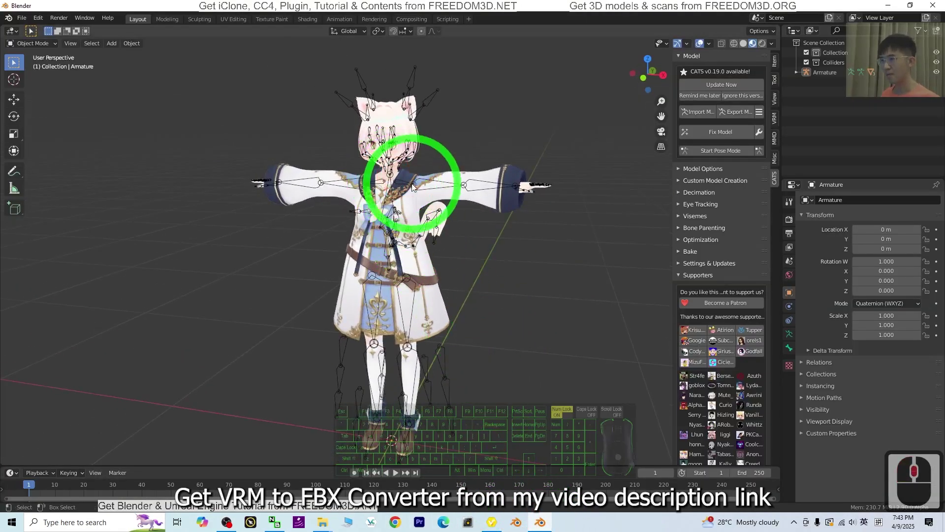
Select the avatar's armature and uncover the desktop by restoring Blender to a smaller window and minimizing VRoid Studio.
click(448, 205)
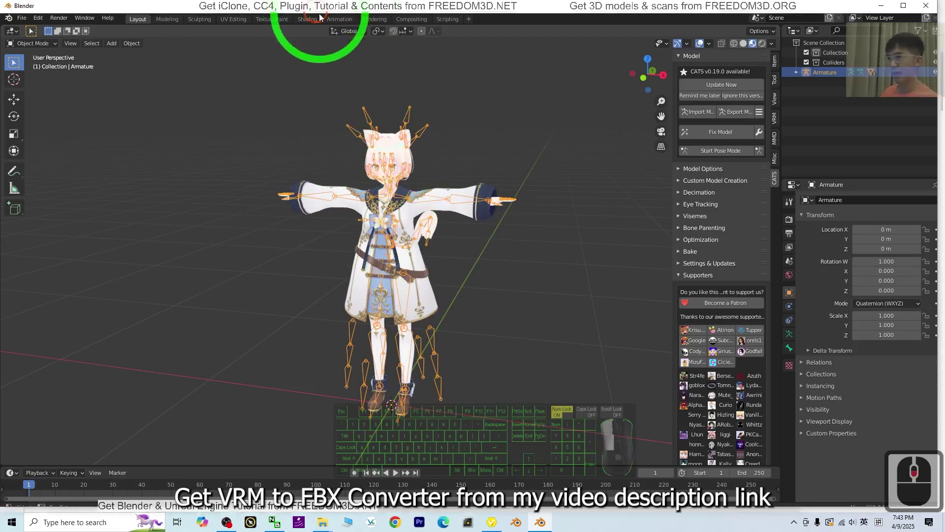
drag(317, 6, 478, 68)
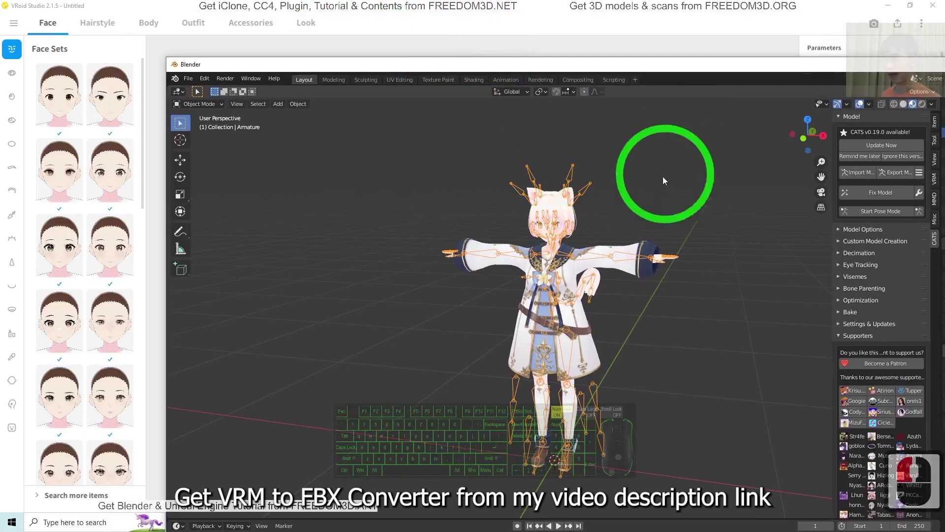
click(889, 6)
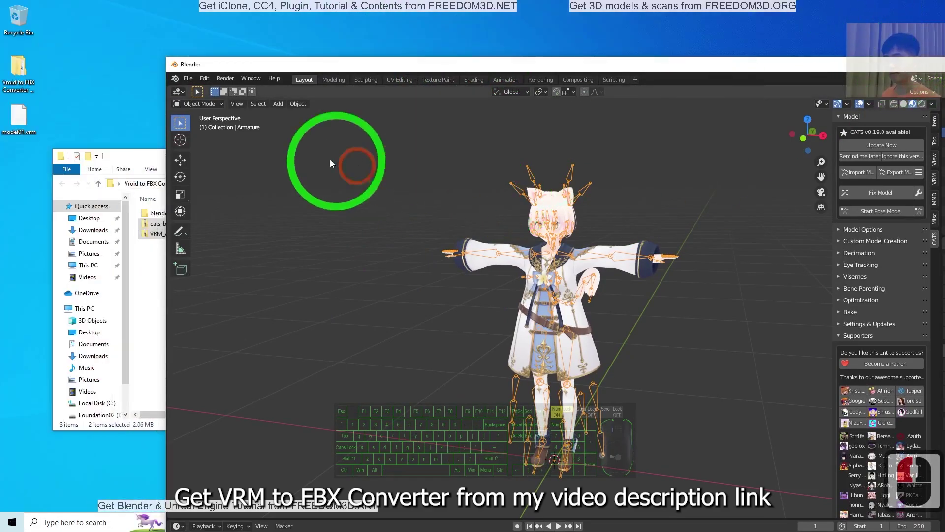
Save the scene to the Desktop as model01.blend.
click(189, 79)
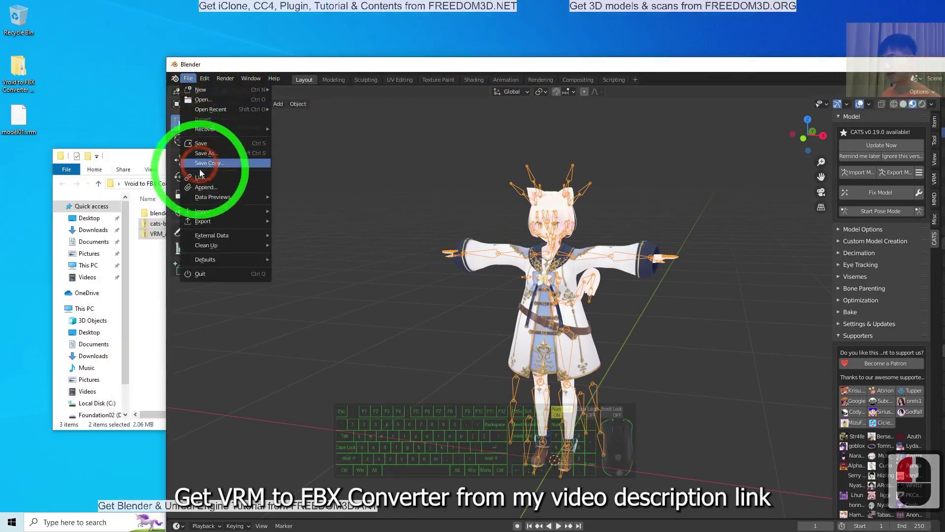
click(220, 153)
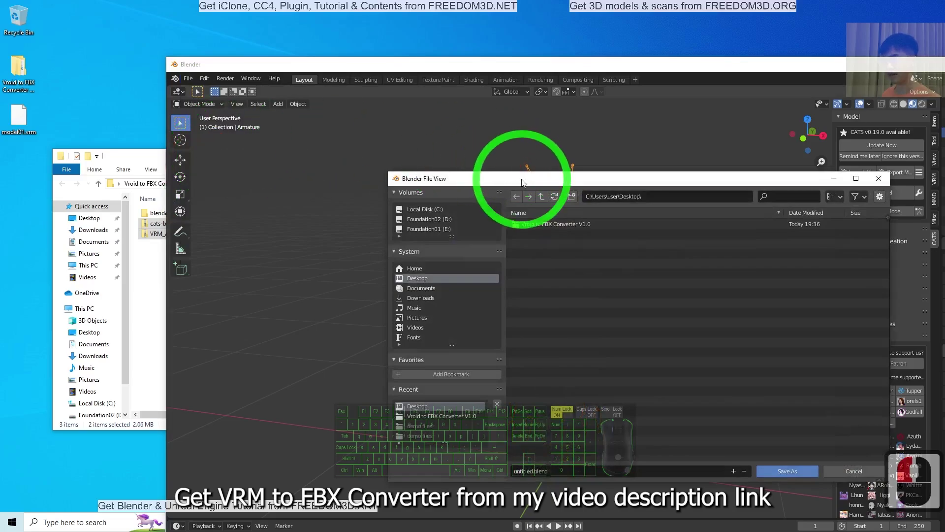
drag(520, 181, 294, 189)
click(186, 278)
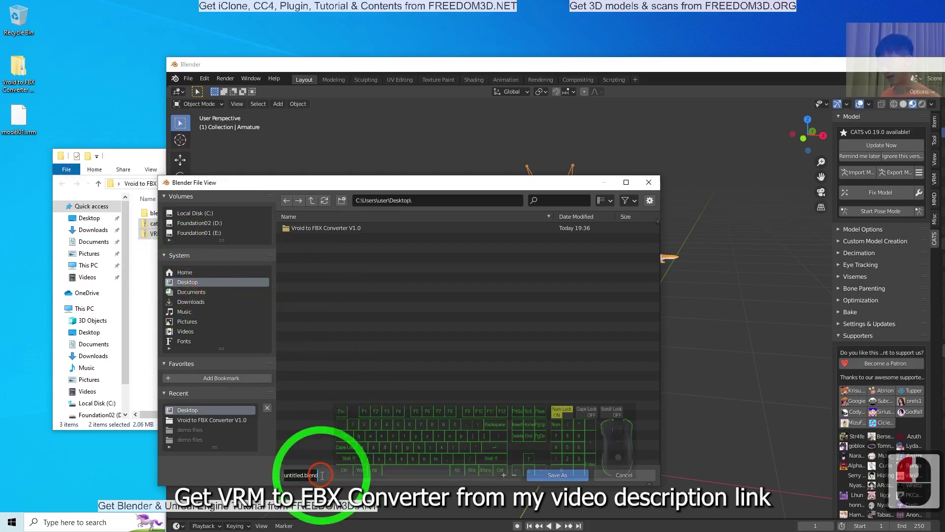
text(01)
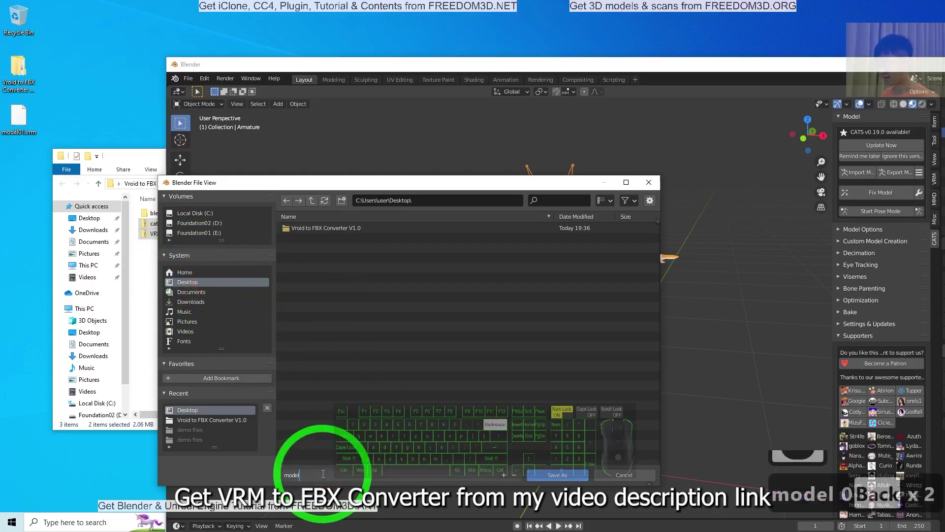
click(543, 475)
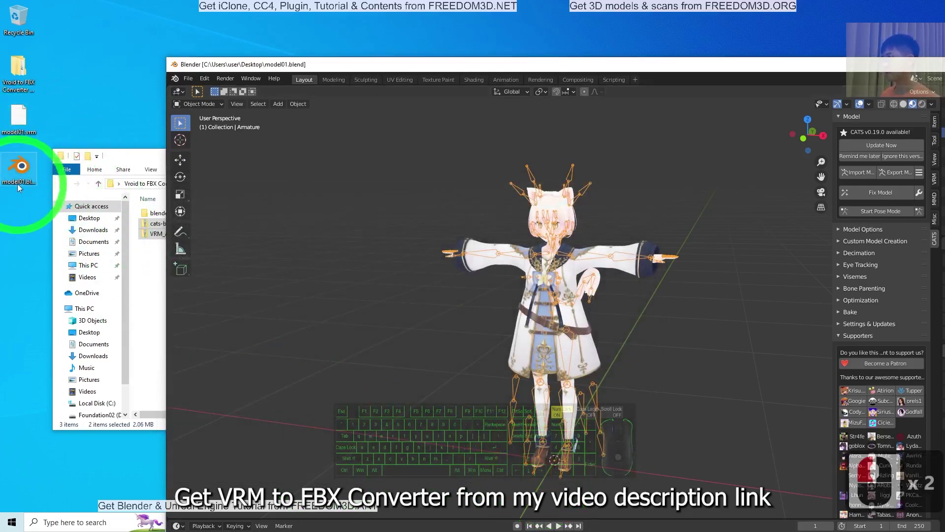
Move the Blender 2.90 window clear of the desktop files and close it.
drag(555, 64, 456, 122)
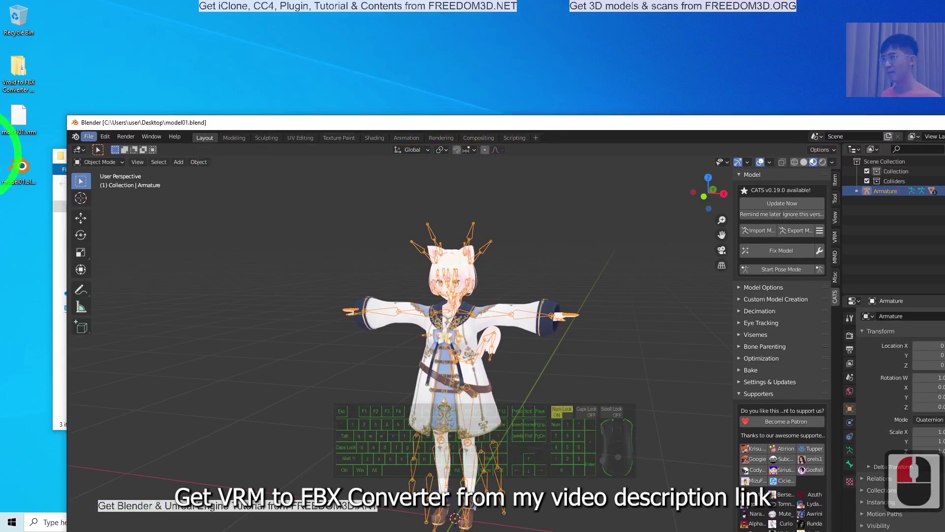
drag(686, 122, 473, 142)
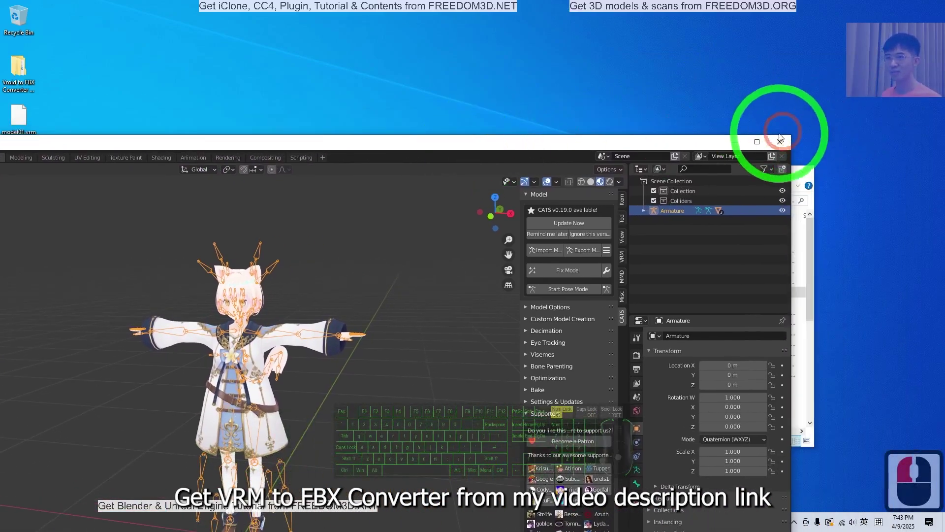
click(781, 140)
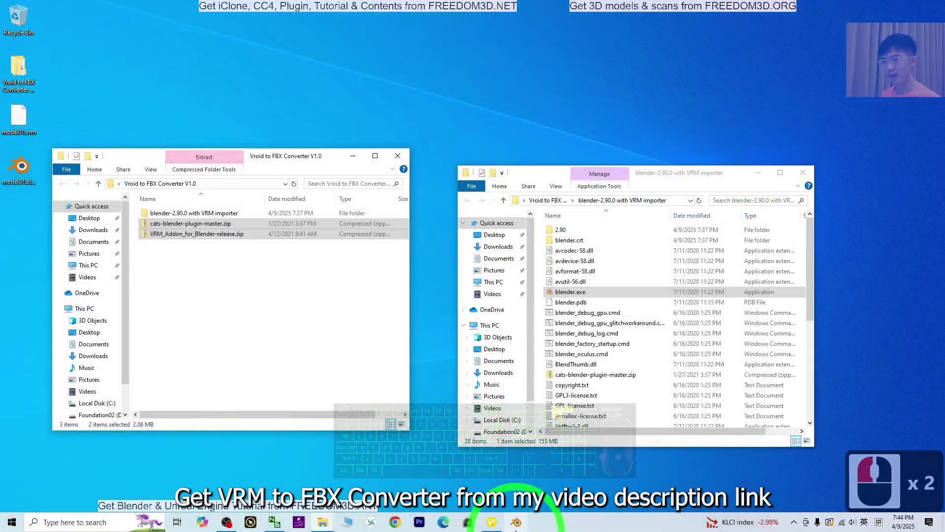
Launch Blender 4.4.0, dismiss the splash screen and delete all default scene objects.
click(515, 523)
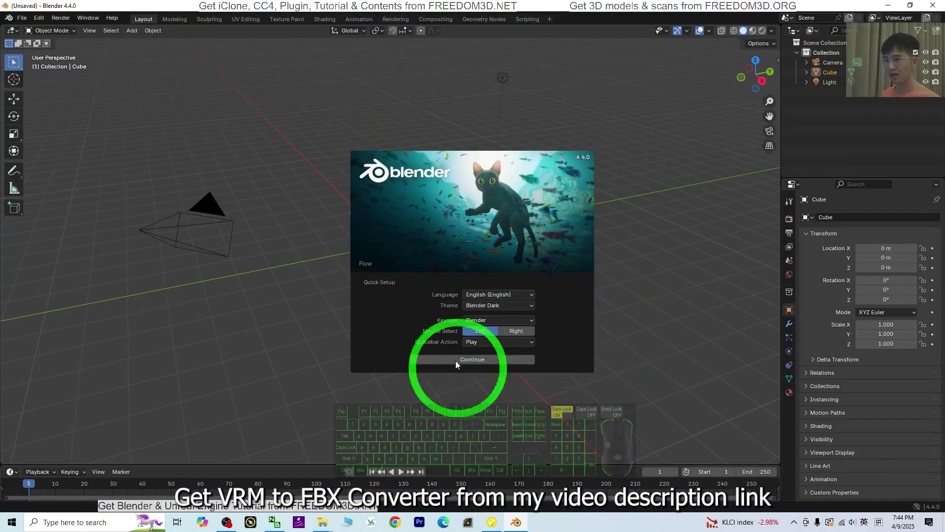
click(280, 343)
click(280, 343)
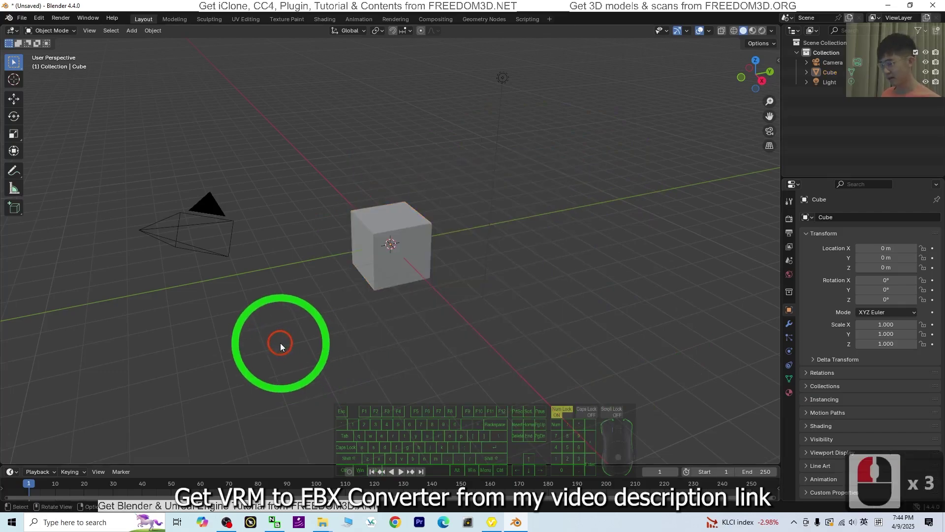
key(a)
key(Delete)
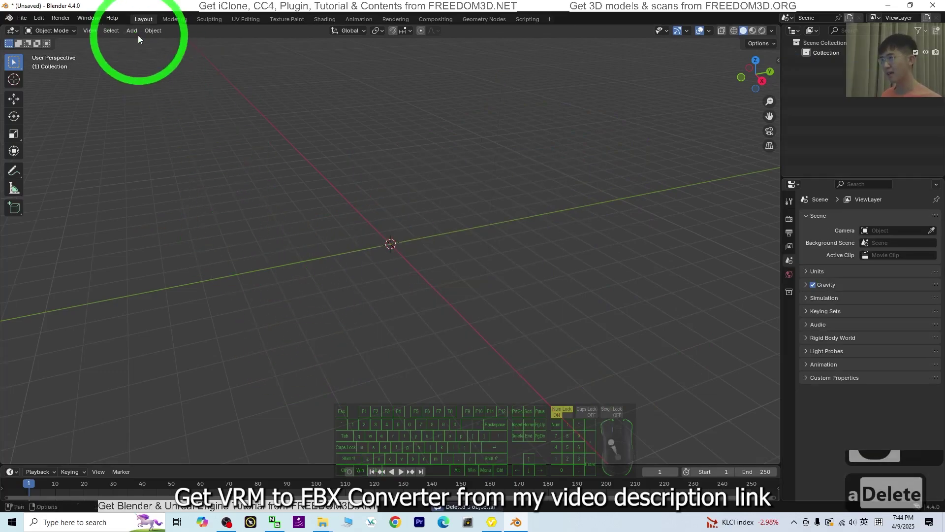
Restore Blender 4.4.0 to a smaller window and open model01.blend from the desktop in it, discarding the unsaved scene.
double_click(82, 6)
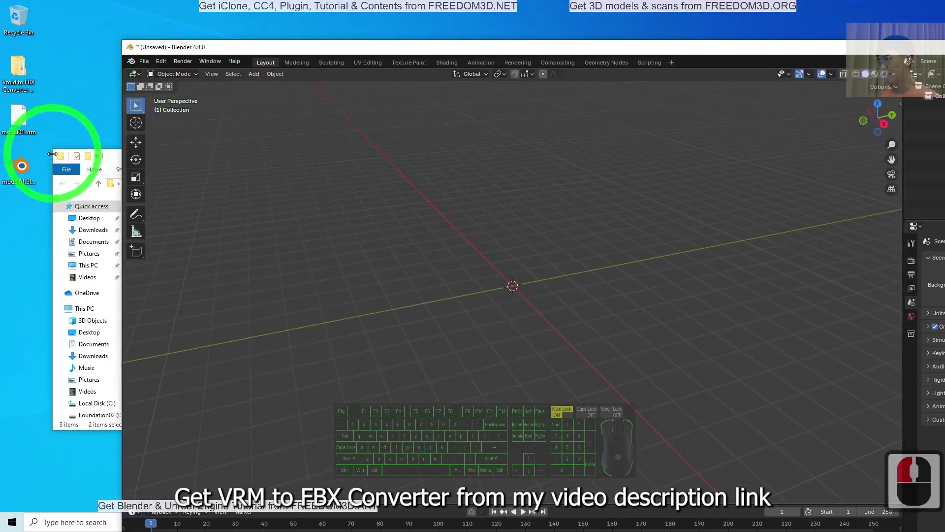
click(15, 171)
drag(42, 175, 515, 284)
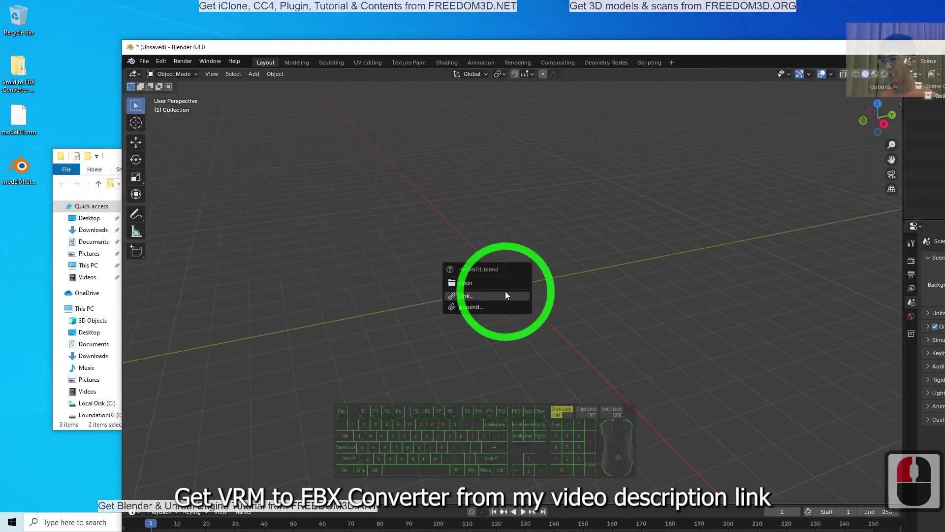
click(466, 283)
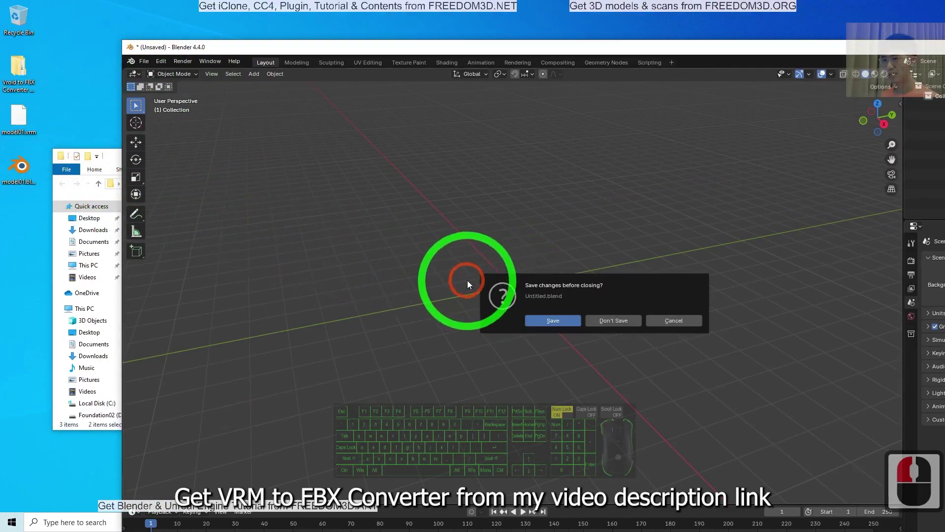
click(627, 320)
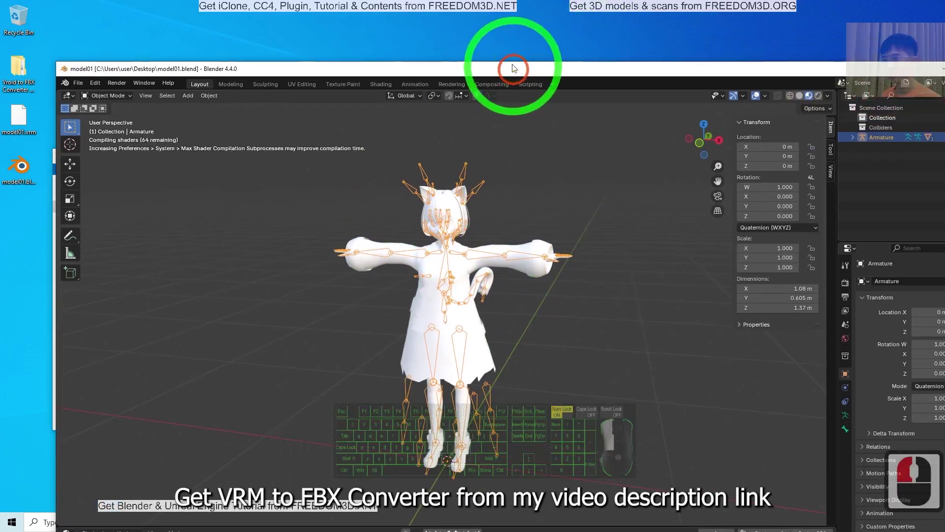
Maximize Blender 4.4.0 and examine how the opened avatar's body and hair materials display from the front, side and back.
double_click(605, 51)
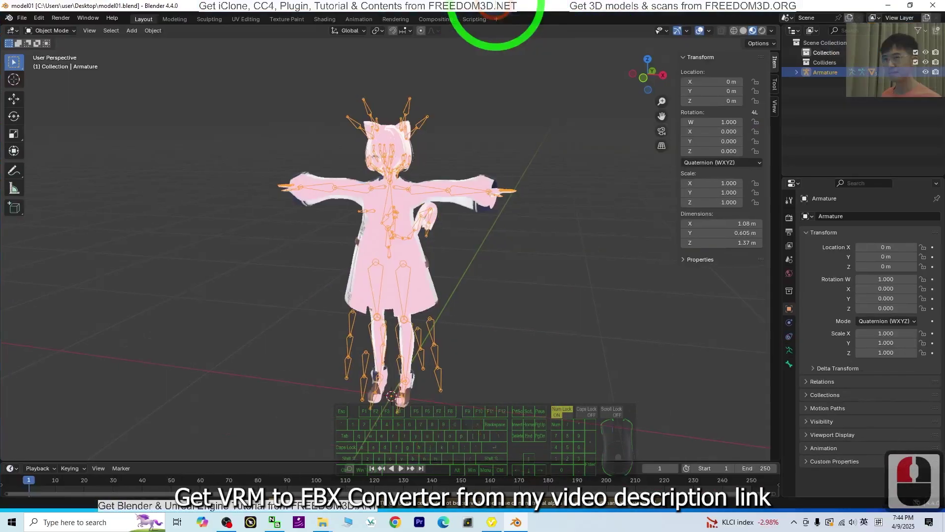
scroll(459, 199, up, 2)
scroll(605, 328, down, 2)
middle_drag(605, 328, 402, 344)
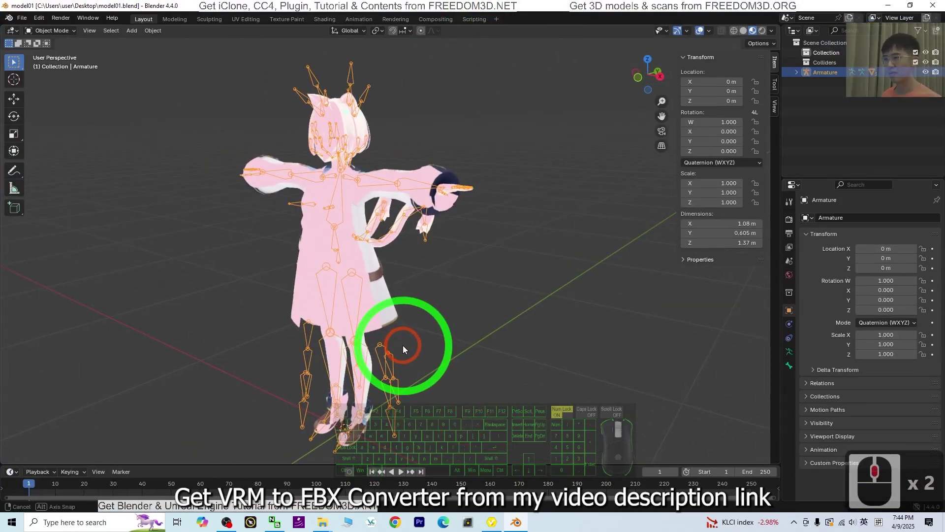
click(455, 314)
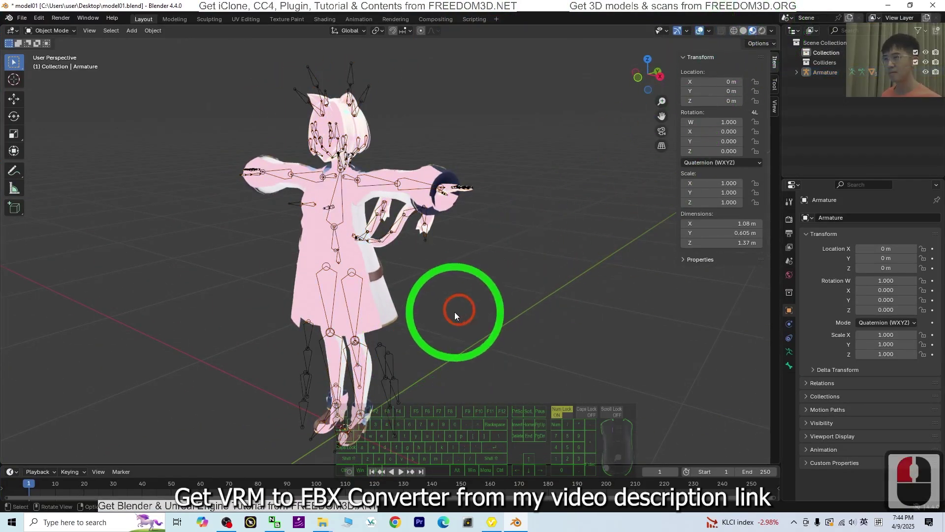
click(357, 292)
middle_drag(490, 356, 552, 368)
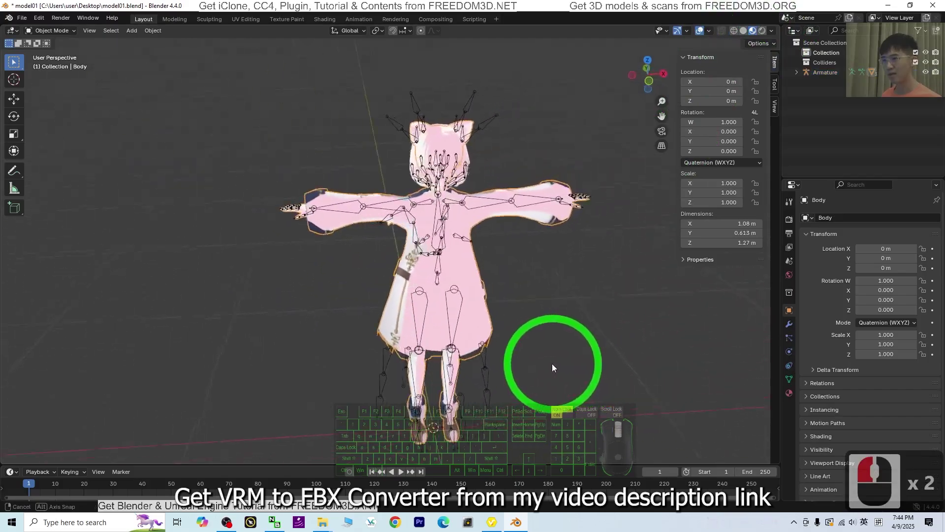
scroll(429, 222, up, 5)
click(446, 109)
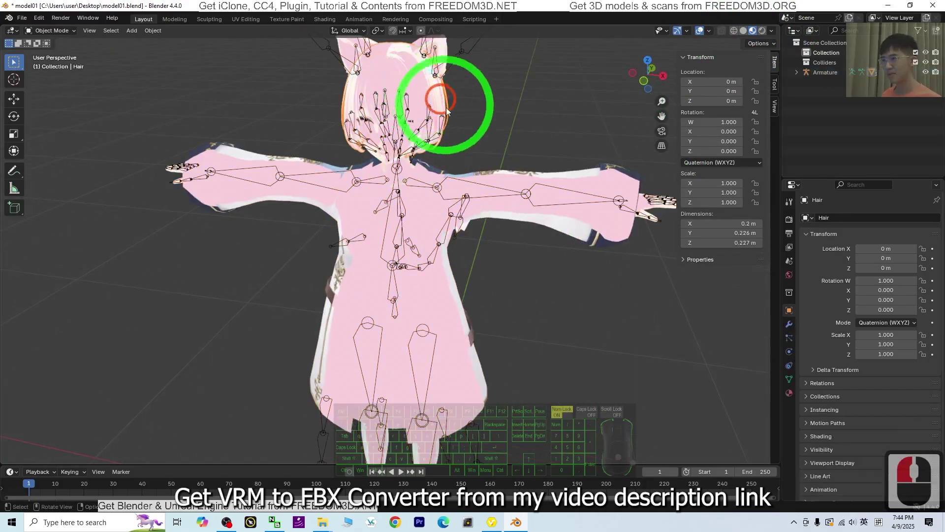
scroll(508, 375, down, 3)
middle_drag(509, 375, 357, 221)
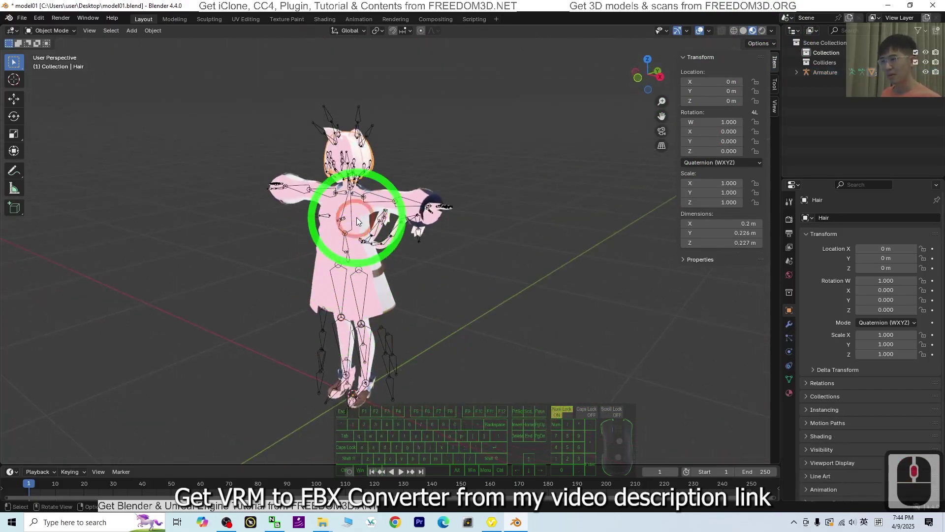
click(357, 221)
scroll(358, 222, up, 2)
middle_drag(376, 304, 933, 9)
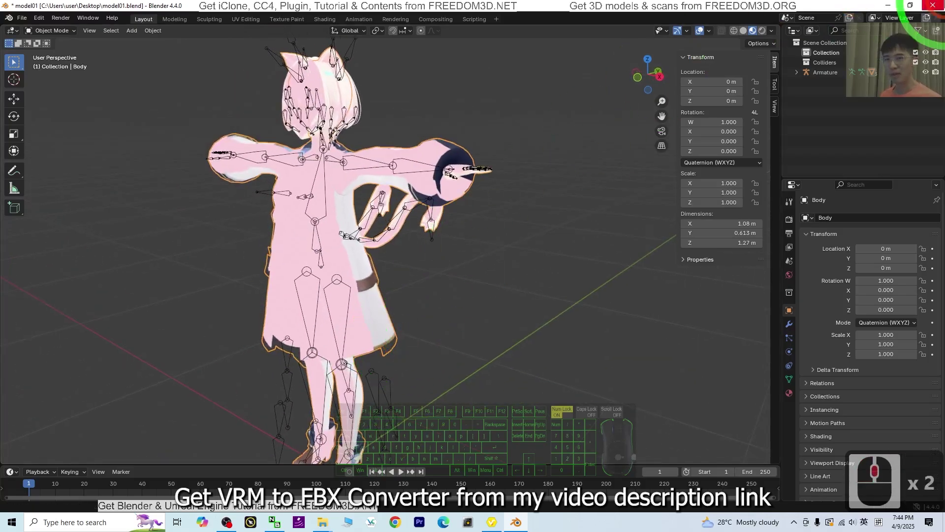
Close Blender 4.4.0 without saving and open the desktop's model01.blend with blender.exe from the blender-2.90.0 with VRM importer folder.
click(934, 5)
click(489, 279)
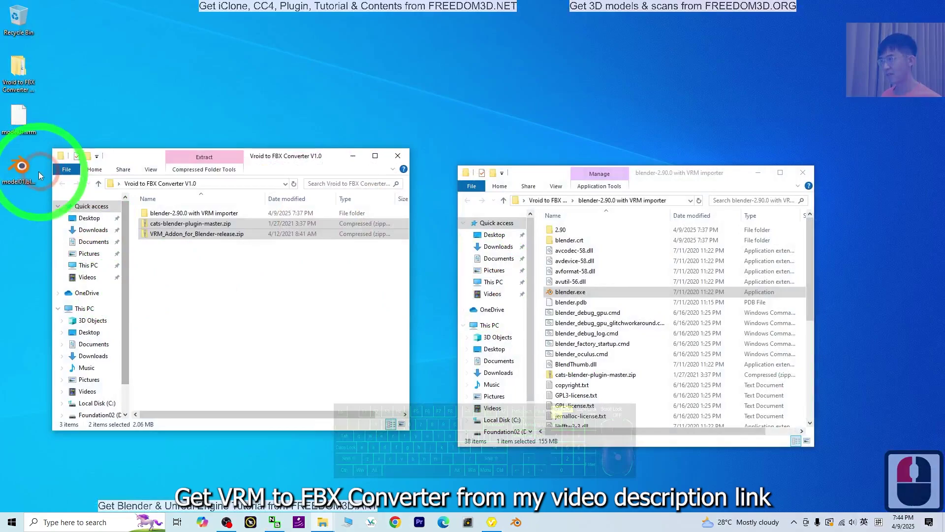
click(32, 172)
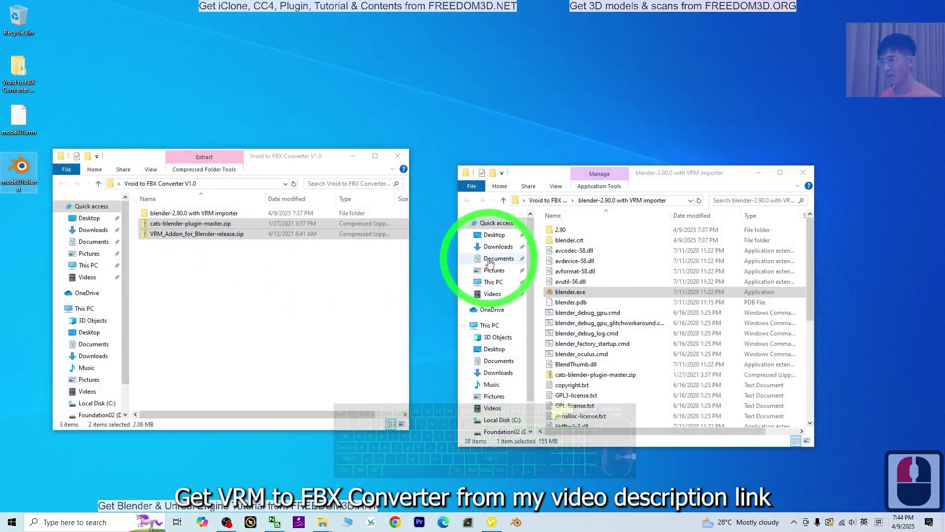
drag(29, 170, 560, 294)
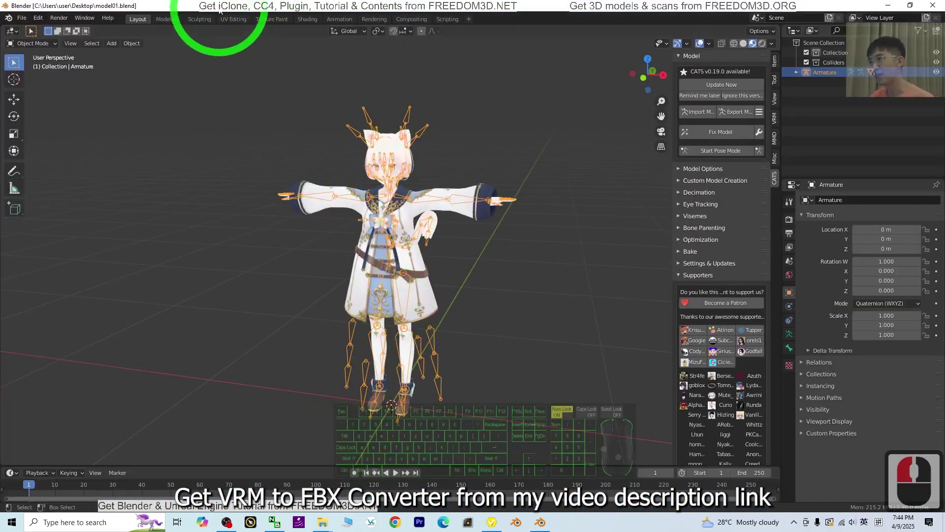
Export the avatar as model01.fbx to the Desktop with Path Mode set to Copy and textures embedded, dismissing the CATS update notice.
drag(179, 11, 288, 76)
click(137, 74)
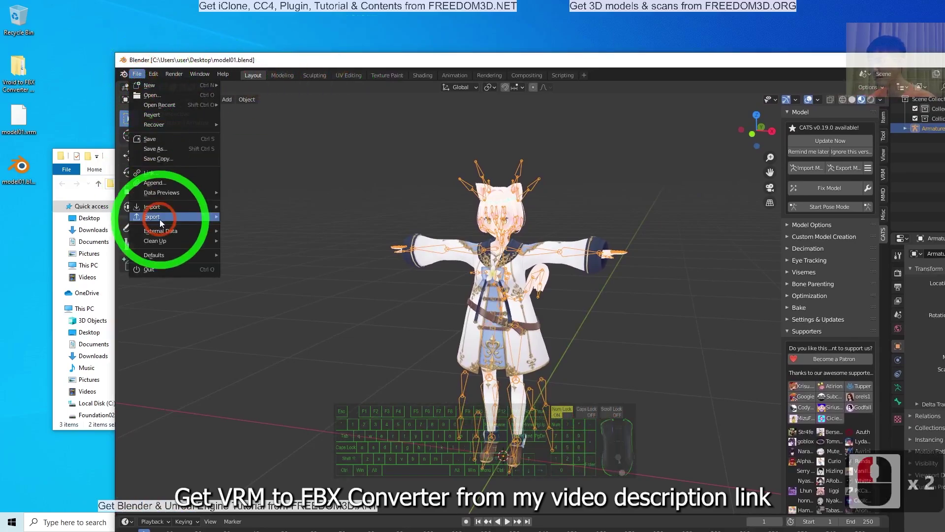
click(160, 218)
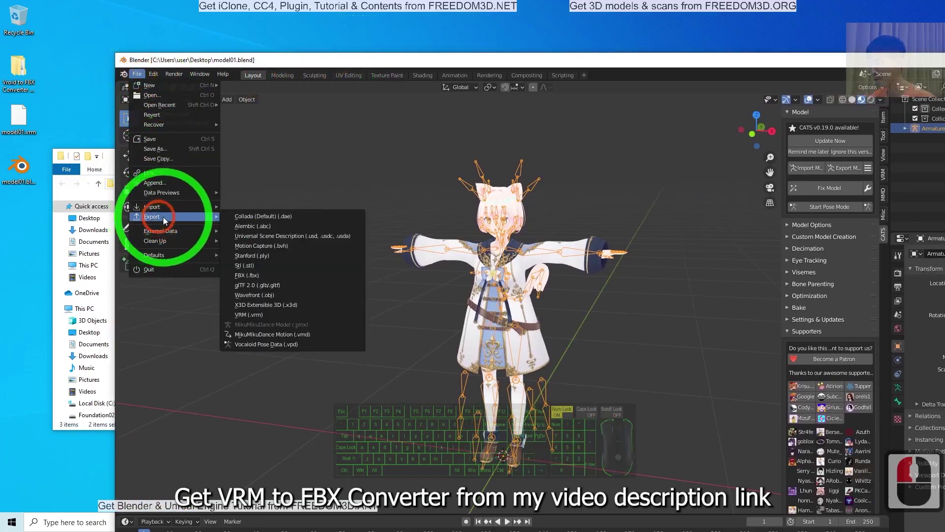
click(245, 279)
drag(560, 168, 286, 173)
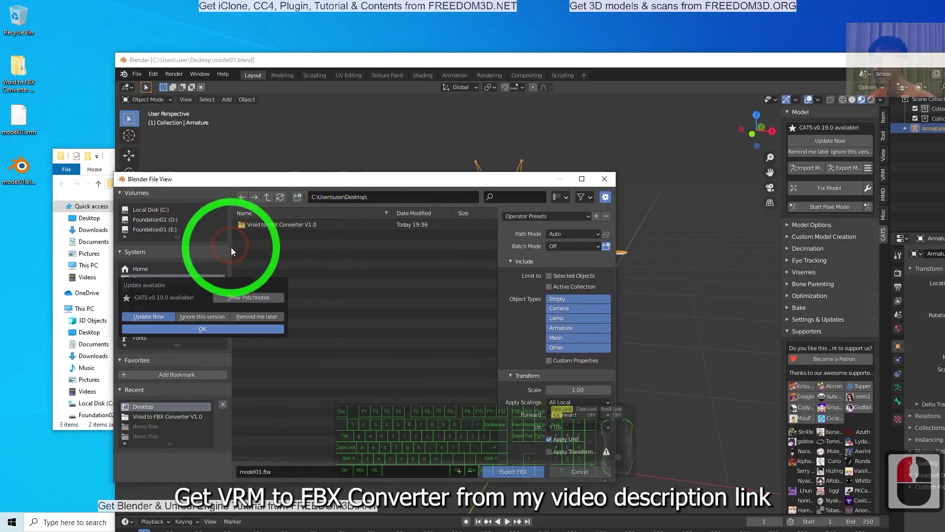
click(359, 335)
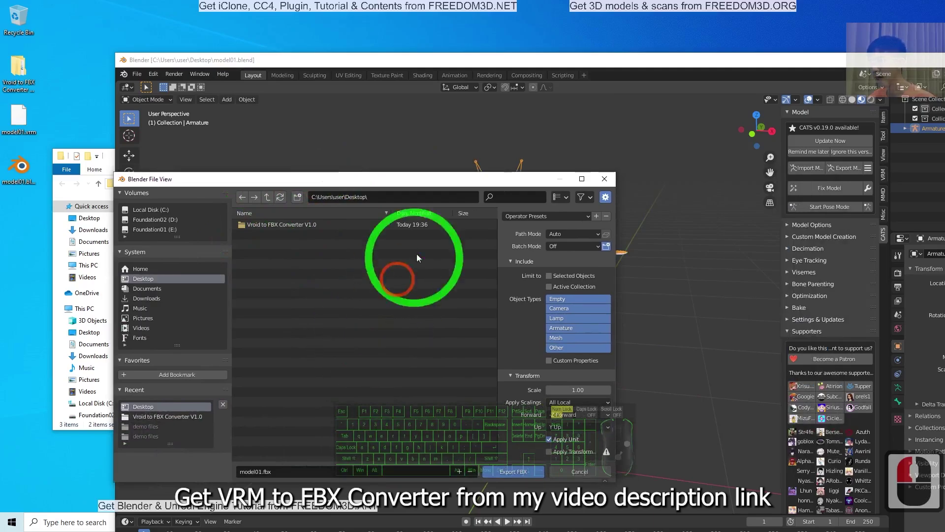
click(554, 235)
click(559, 285)
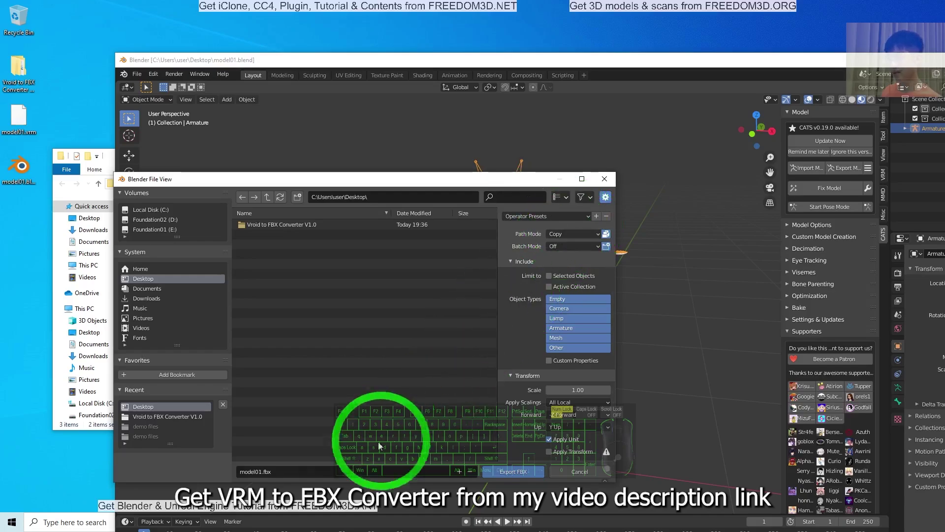
click(514, 470)
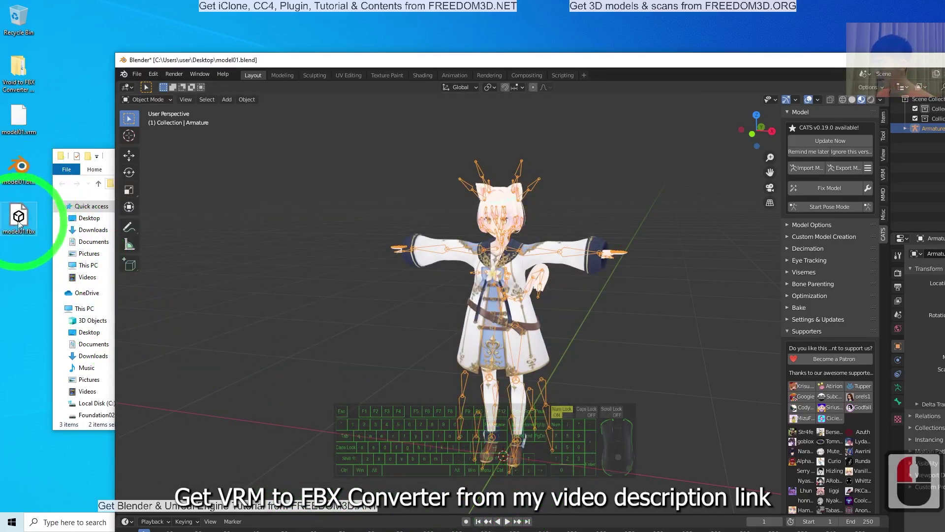
Close Blender 2.90 without saving and close the open File Explorer windows.
double_click(699, 60)
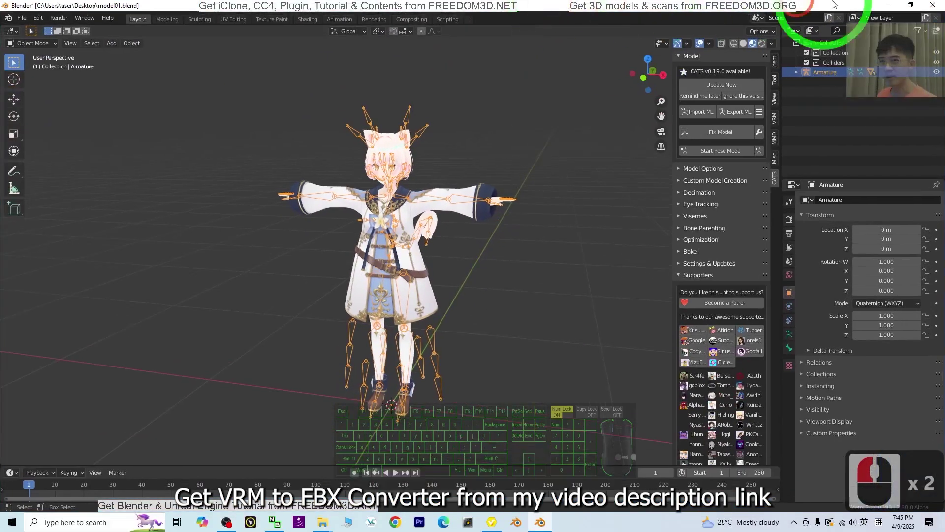
click(934, 6)
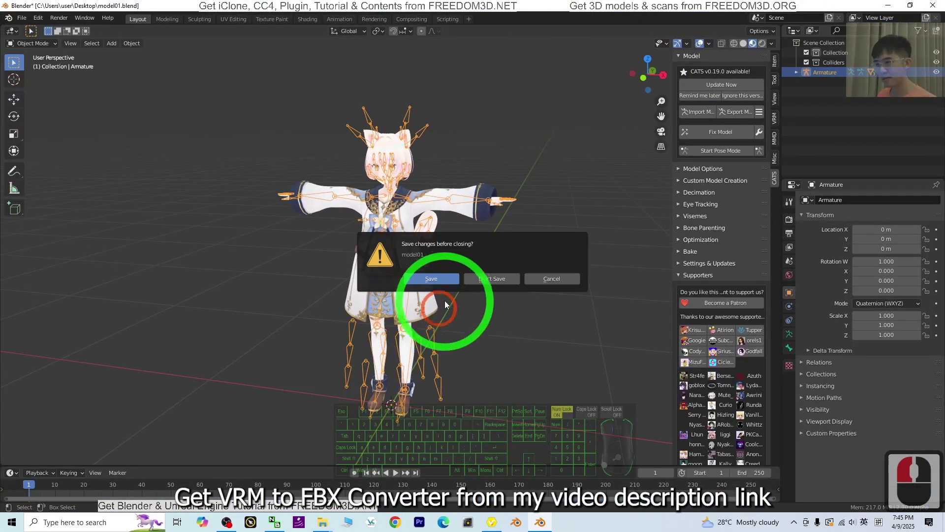
click(503, 280)
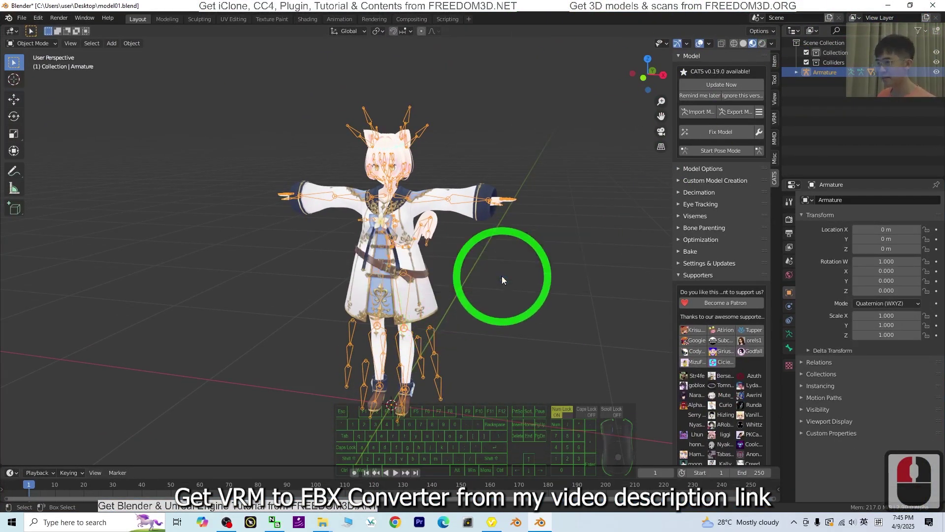
click(470, 198)
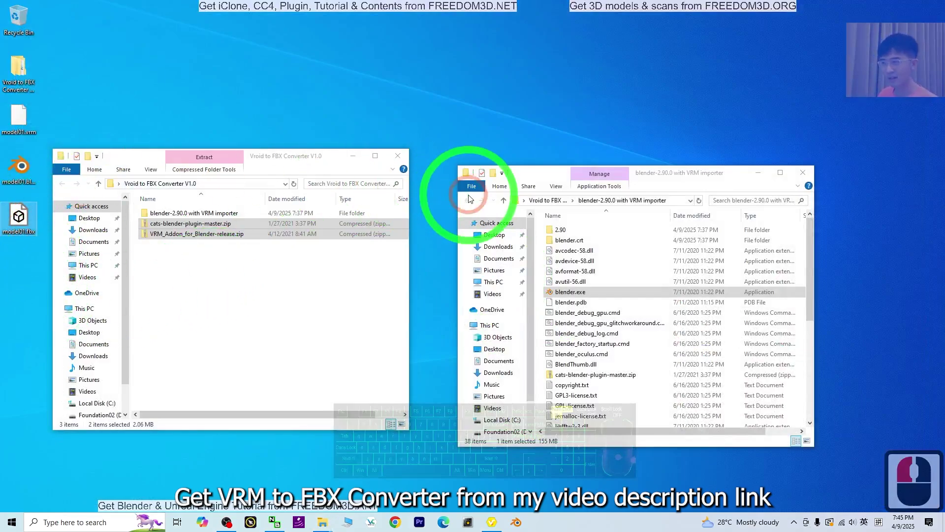
click(399, 156)
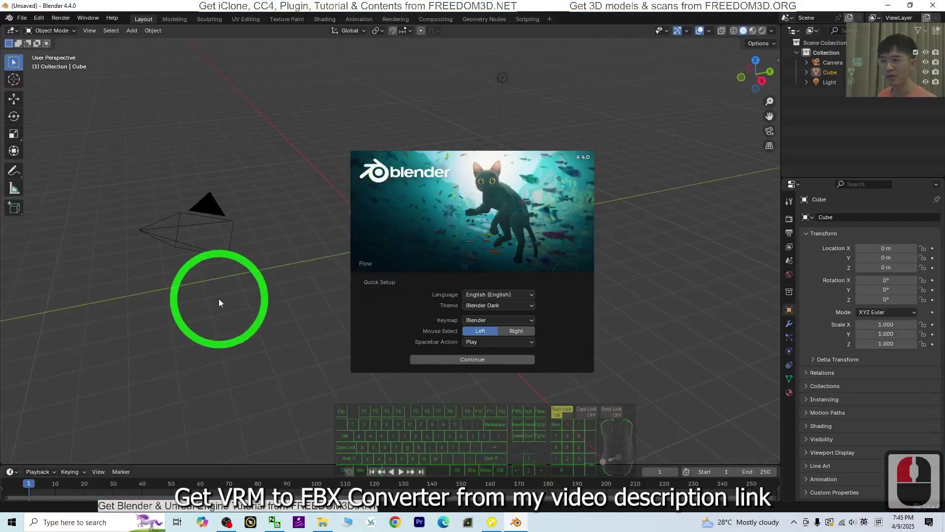
In a new Blender 4.4.0 session, dismiss the splash screen and delete all default scene objects.
click(387, 339)
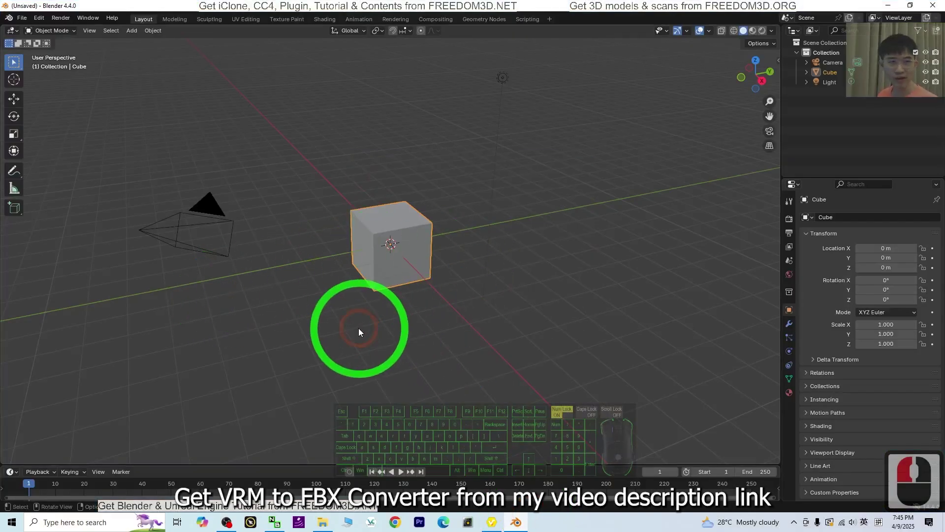
key(a)
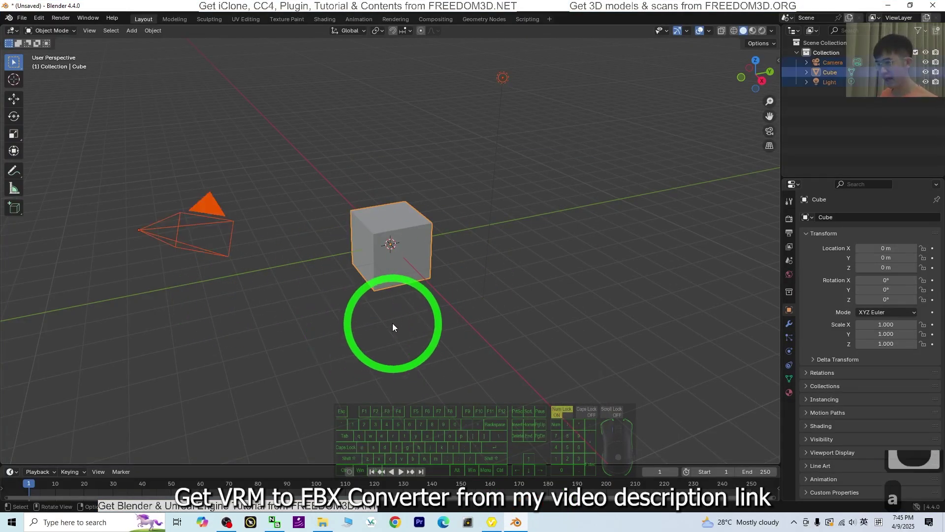
key(Delete)
Restore Blender 4.4.0 to a smaller window and import model01.fbx from the desktop with the default import options.
drag(51, 6, 155, 21)
click(56, 105)
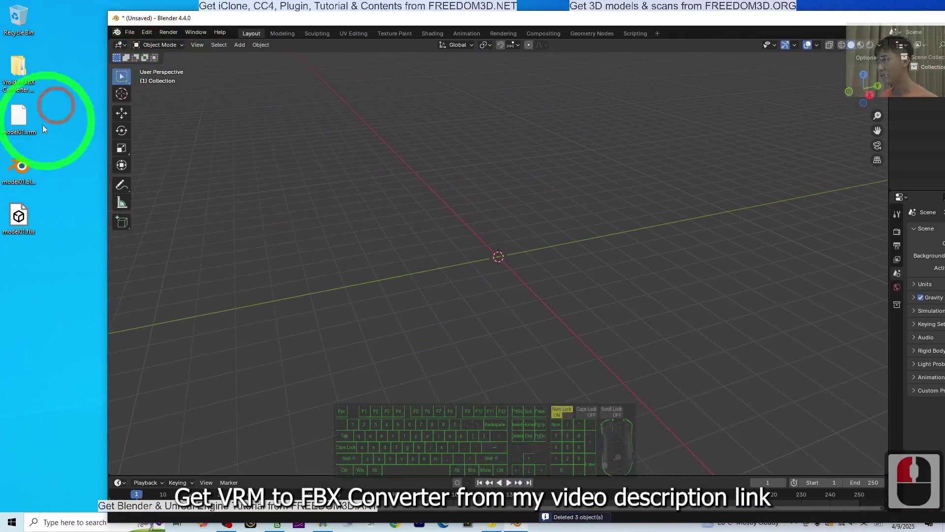
drag(25, 232, 499, 256)
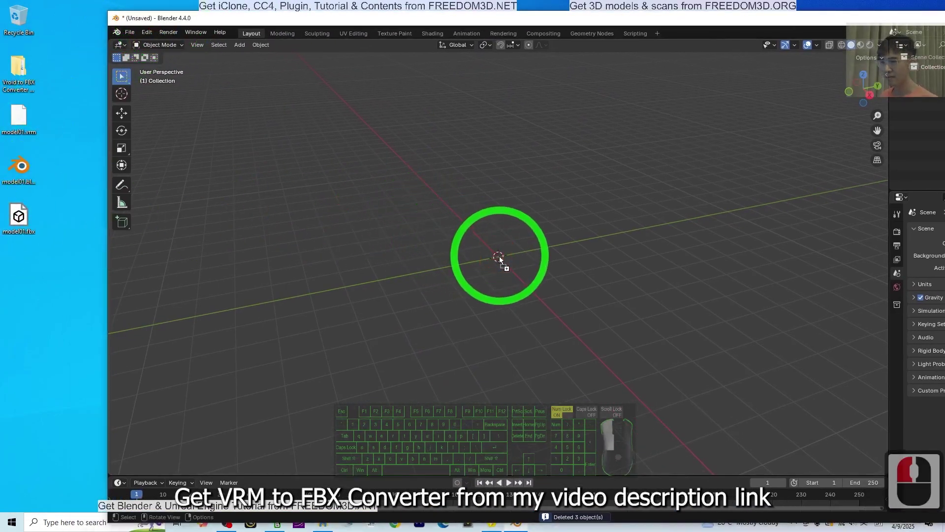
click(493, 460)
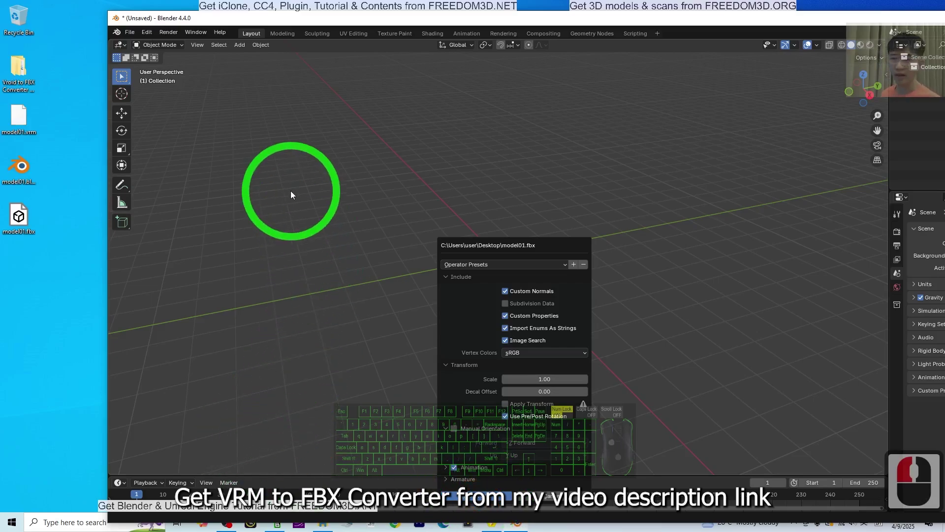
key(Return)
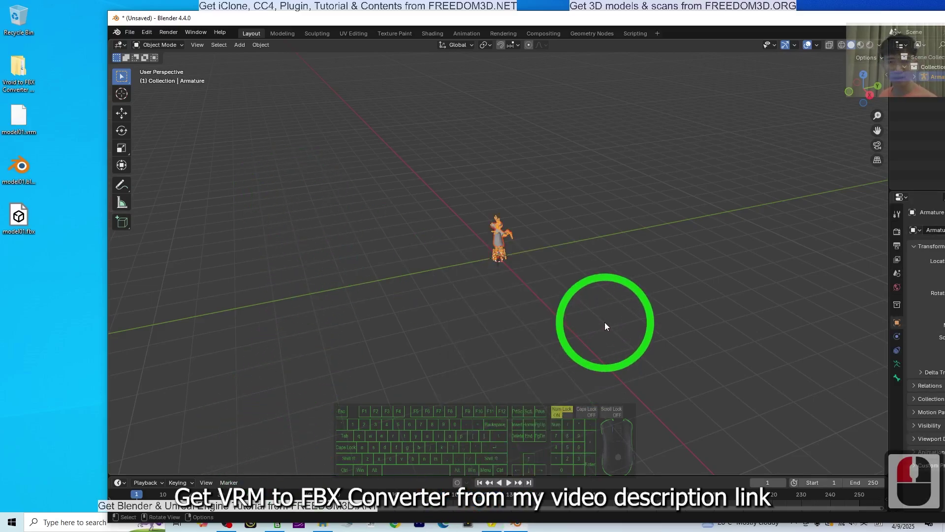
Maximize the window and switch the viewport to Material Preview shading for the imported avatar.
scroll(604, 322, up, 5)
drag(713, 20, 679, 0)
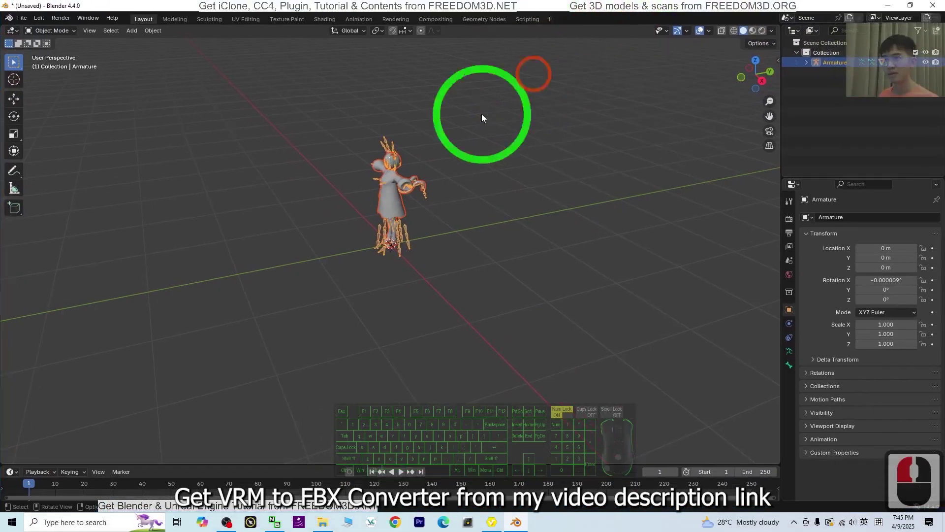
scroll(527, 116, up, 4)
shift+middle_drag(551, 118, 502, 296)
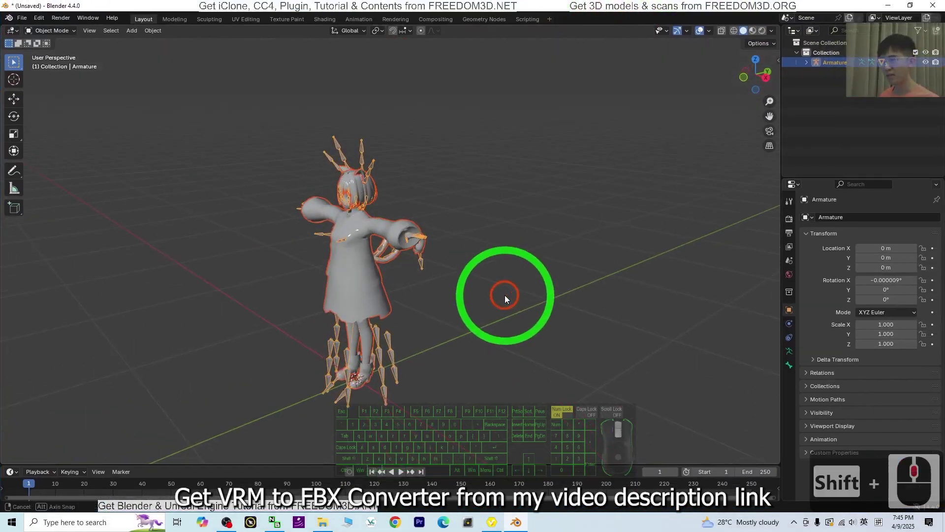
click(752, 31)
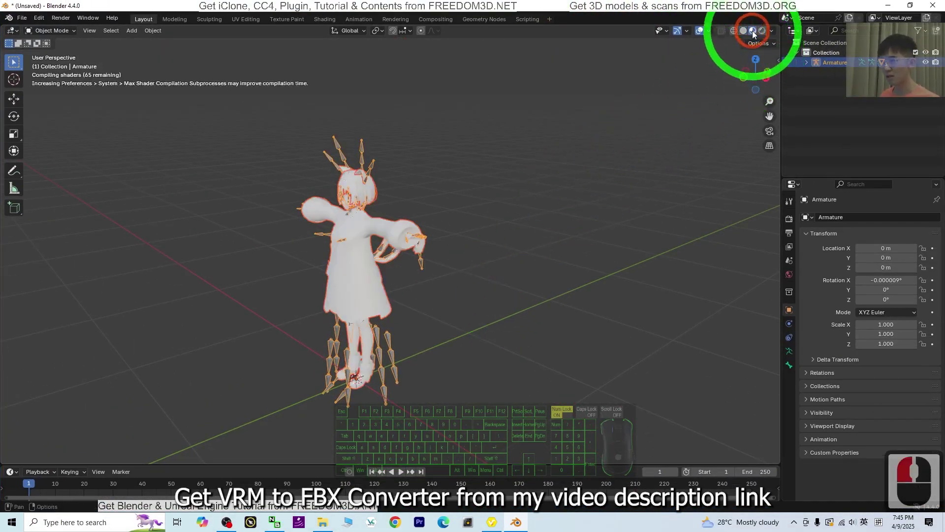
Examine the imported avatar's clothing, hair and face textures up close, selecting the face mesh.
scroll(421, 261, up, 4)
scroll(421, 262, down, 4)
middle_drag(421, 263, 486, 295)
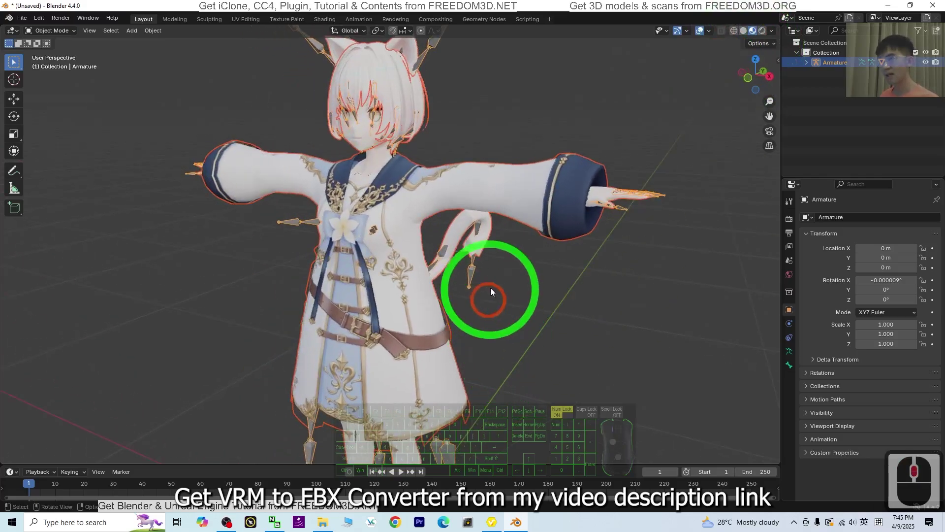
scroll(443, 210, up, 1)
shift+middle_drag(496, 147, 533, 323)
scroll(499, 338, down, 5)
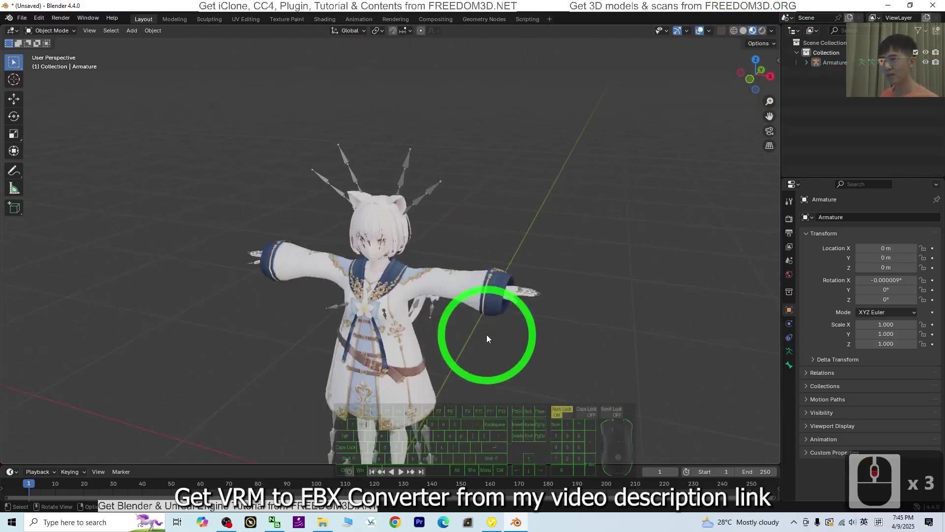
shift+middle_drag(453, 402, 469, 367)
scroll(429, 202, up, 6)
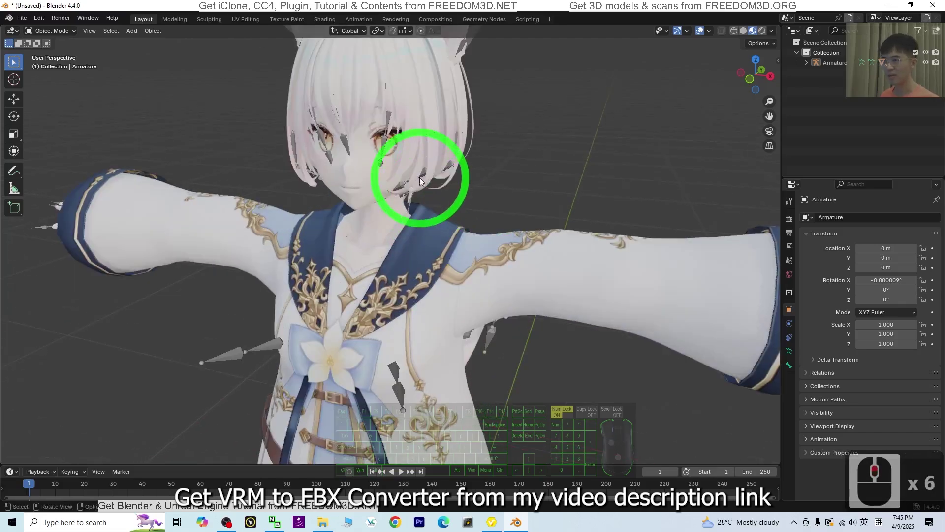
click(370, 168)
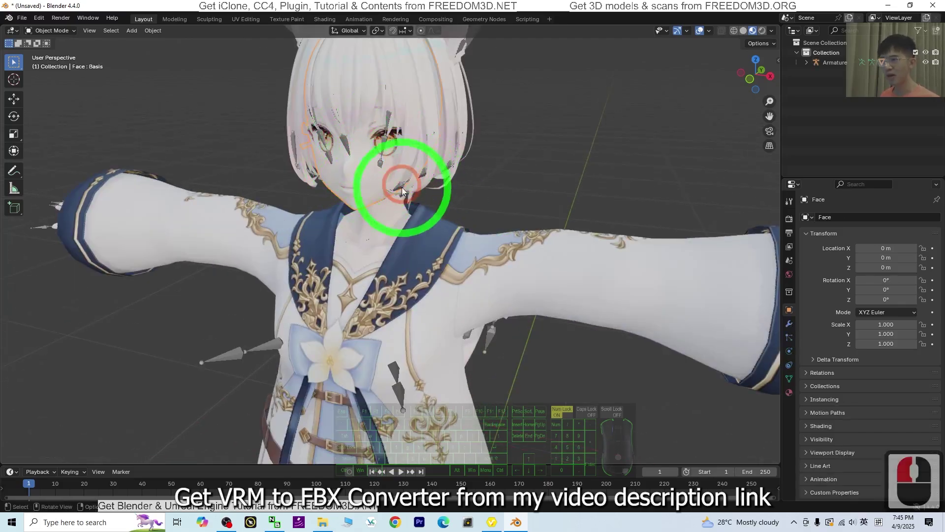
shift+middle_drag(401, 186, 433, 331)
scroll(423, 255, up, 2)
middle_drag(542, 320, 538, 327)
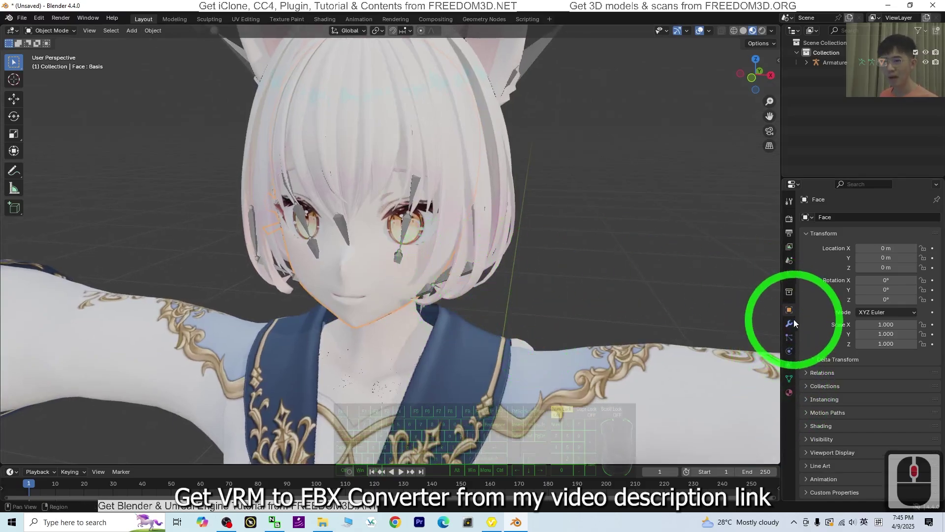
Open the face mesh's data properties and select the Fcl_ALL_Neutral shape key to inspect the imported facial expressions.
click(789, 379)
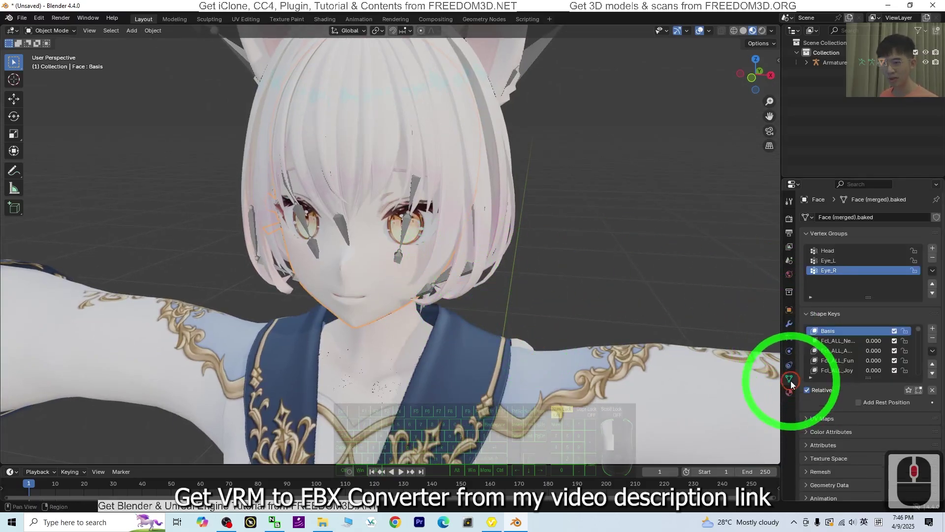
click(840, 340)
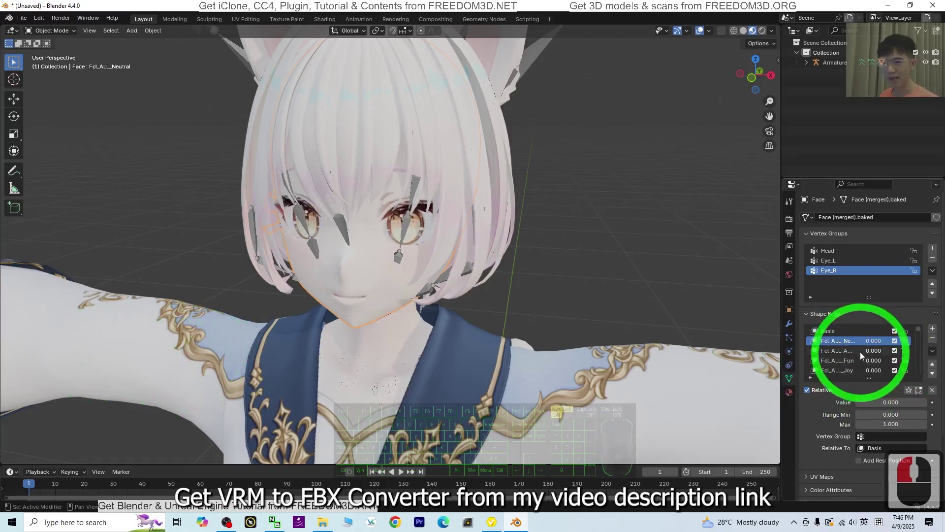
scroll(543, 300, down, 7)
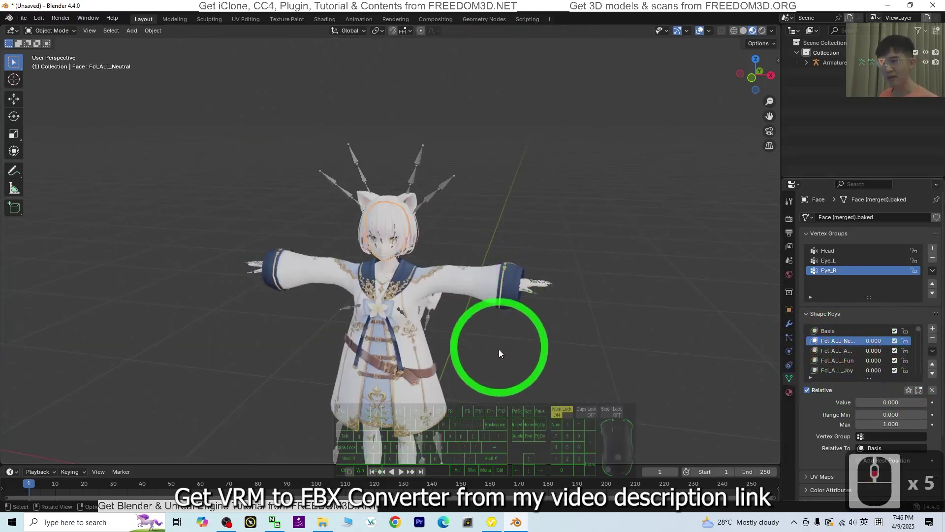
Select the avatar's armature and enable In Front in its viewport display settings.
click(420, 371)
middle_drag(434, 386, 525, 309)
middle_click(403, 431)
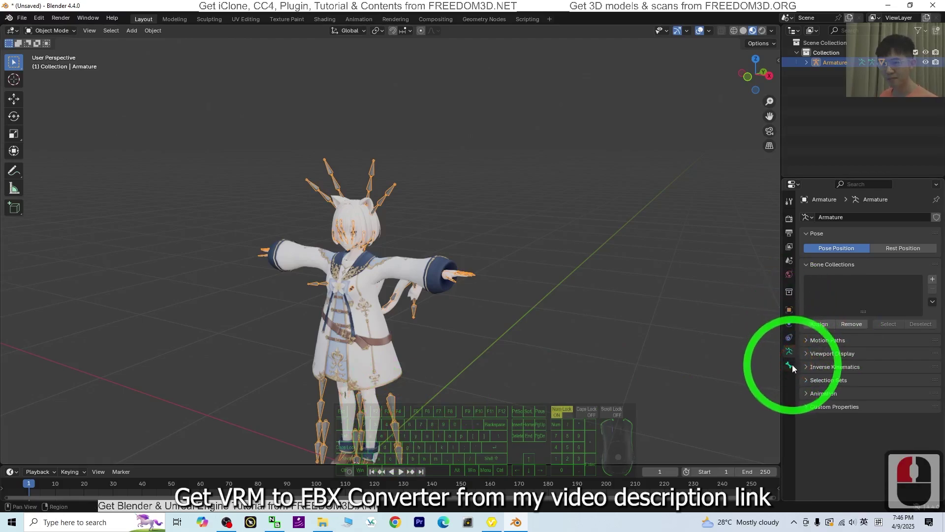
click(790, 345)
click(789, 352)
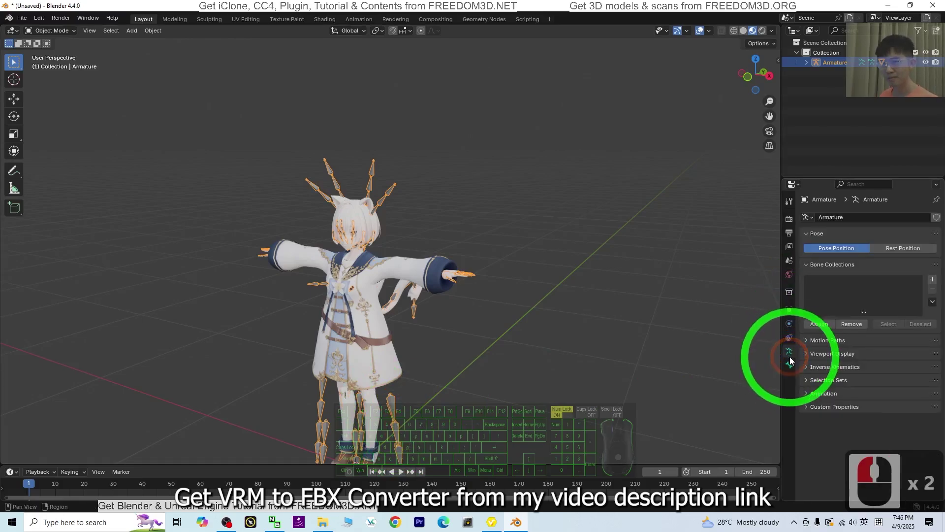
click(832, 353)
click(859, 413)
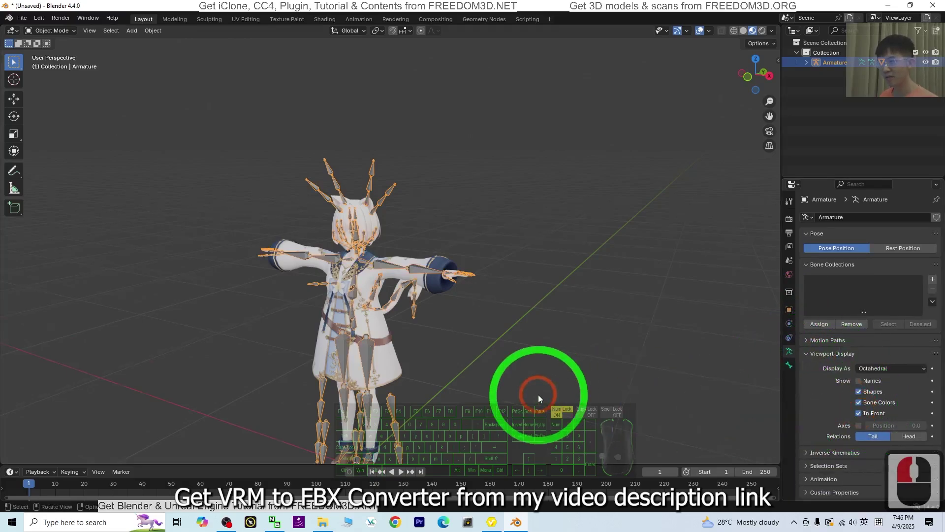
scroll(509, 397, up, 2)
middle_drag(500, 400, 538, 393)
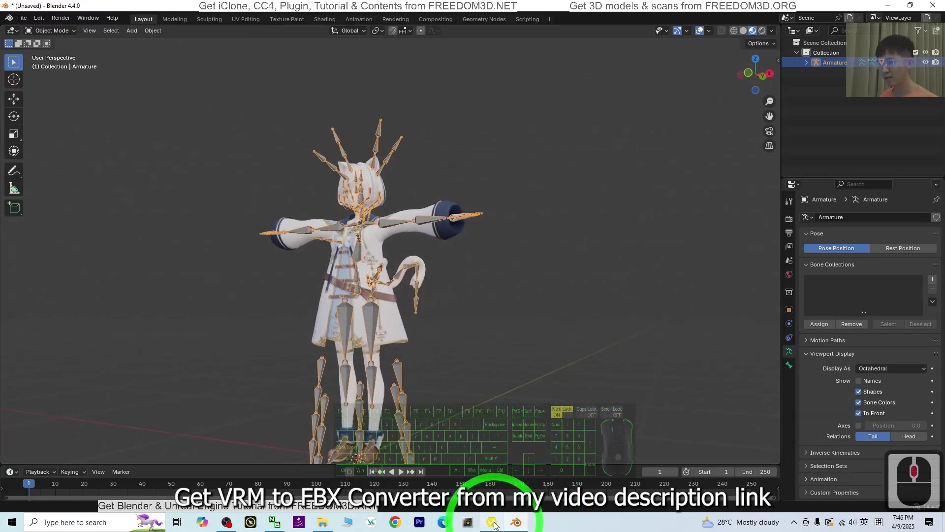
Open model01.blend from the desktop with the Blender 2.90 executable and dismiss the CATS update notice.
drag(407, 6, 447, 331)
drag(632, 178, 617, 113)
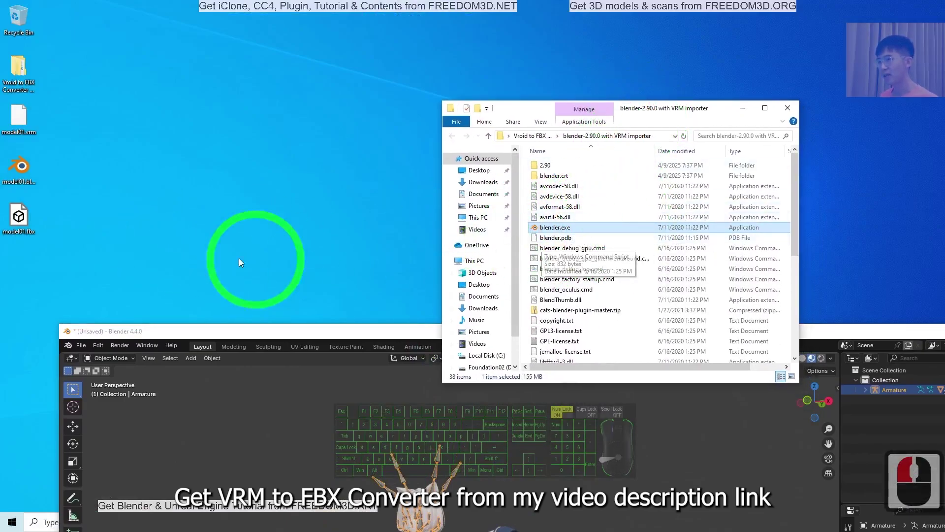
drag(40, 189, 549, 226)
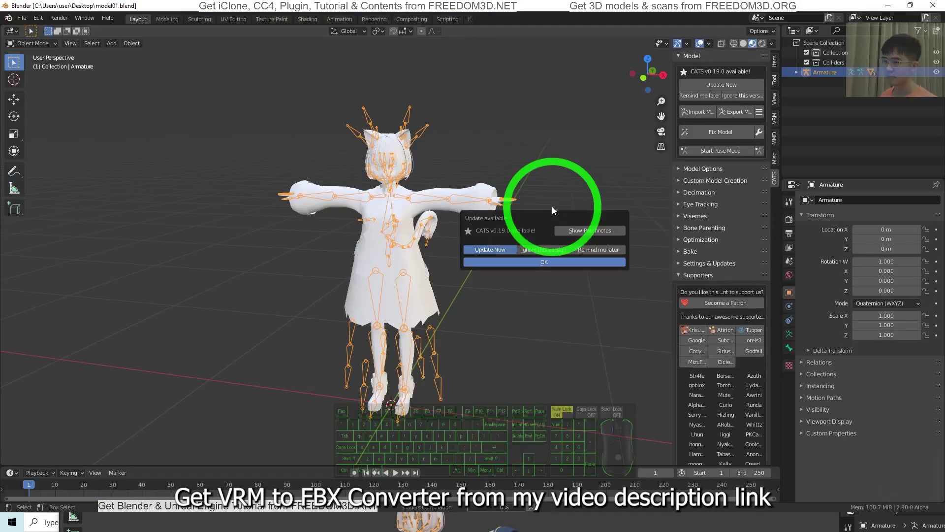
click(434, 345)
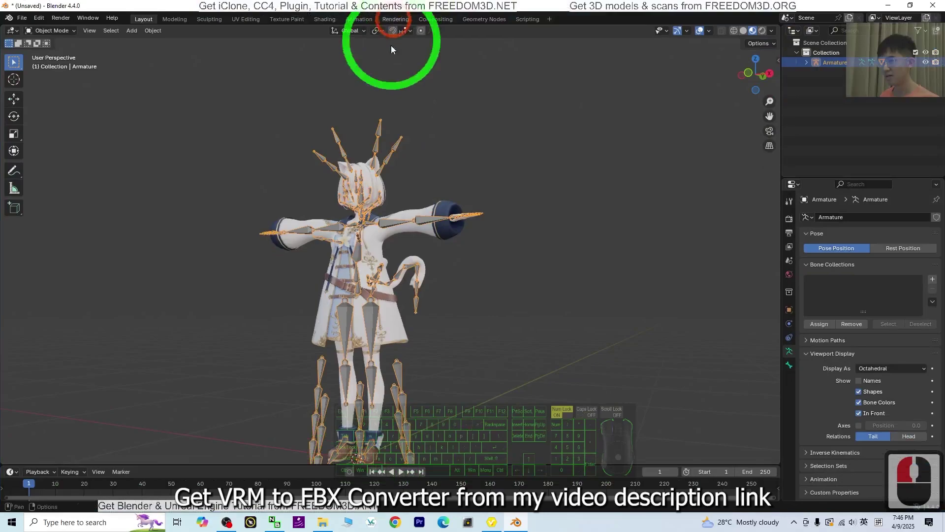
In Blender 4.4, switch the armature to Pose Mode and rotate the Left arm bone to test the rig.
scroll(534, 271, up, 3)
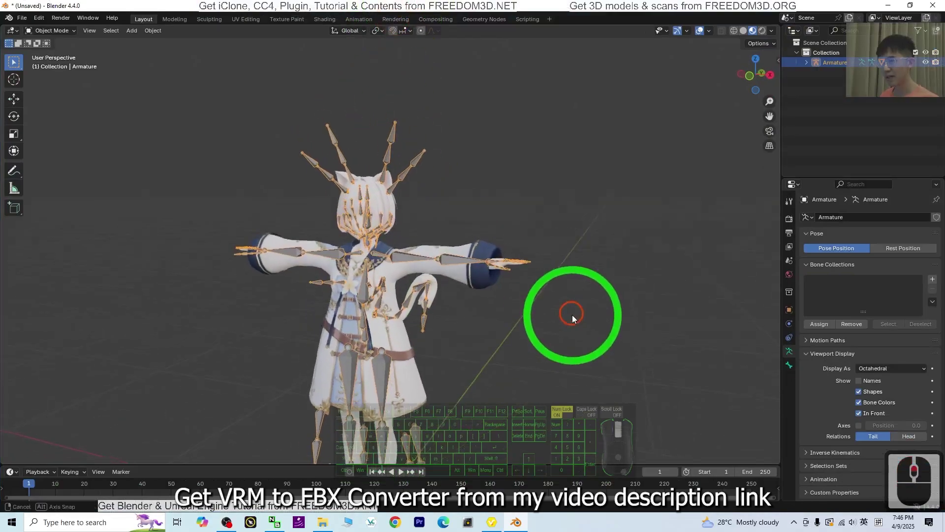
scroll(542, 250, up, 4)
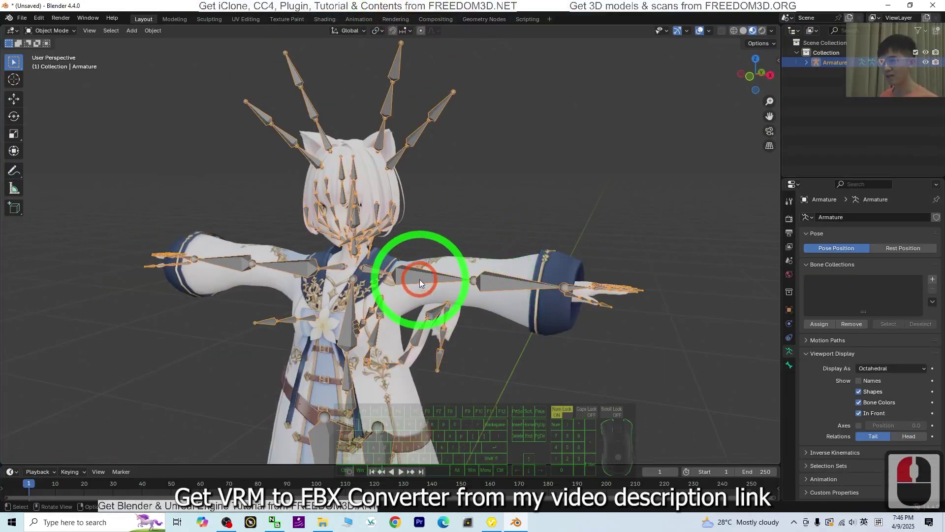
click(58, 32)
click(53, 64)
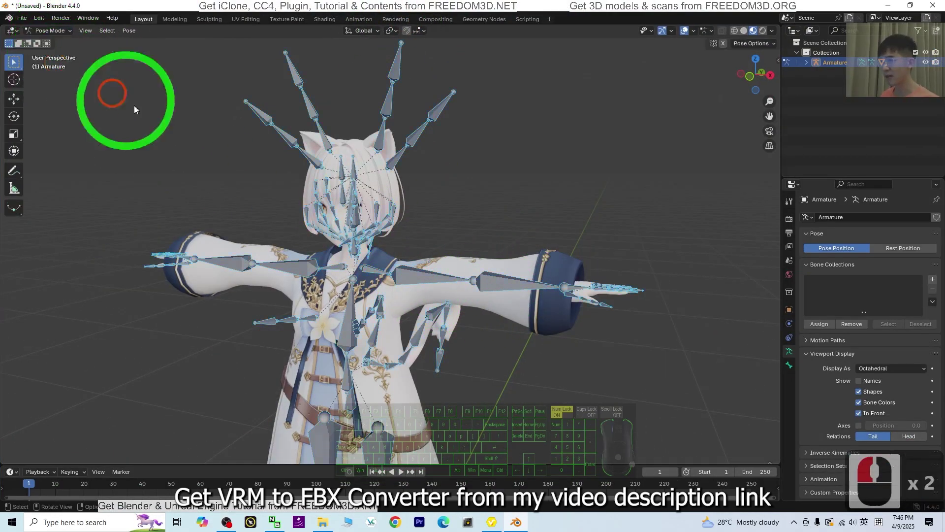
click(414, 272)
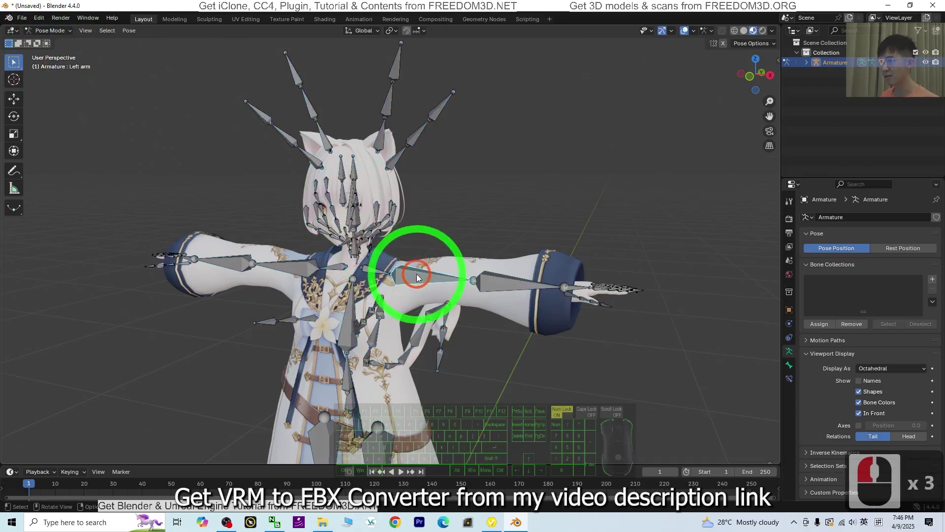
click(14, 116)
drag(410, 245, 424, 283)
Select the cat tail bone J_Opt_C_CatTail5_02 and rotate it to test the tail's deformation.
click(430, 365)
middle_drag(582, 341, 359, 302)
click(347, 302)
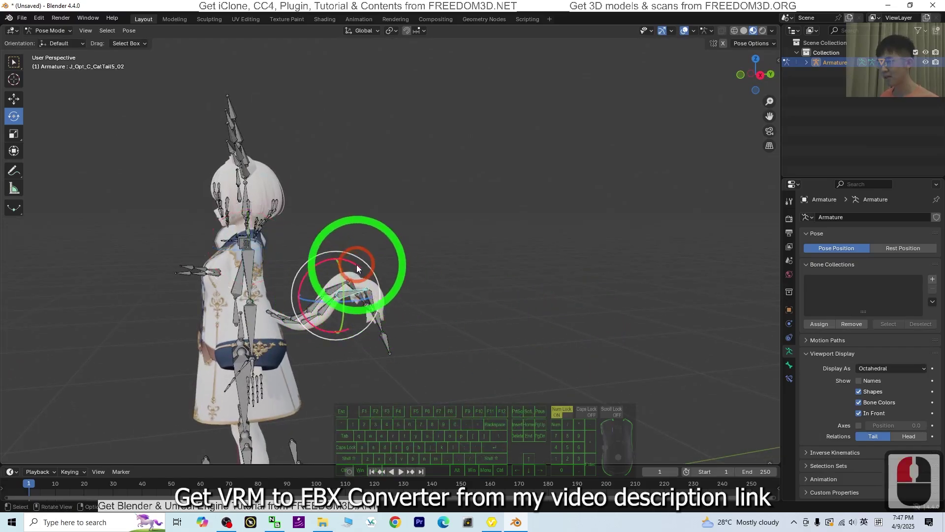
mouse_move(355, 264)
mouse_down()
mouse_move(339, 254)
mouse_move(355, 282)
mouse_up()
Undo the tail and arm bone rotations and return the armature to Object Mode.
key(ctrl+z)
key(ctrl+z)
scroll(443, 370, down, 2)
middle_drag(477, 380, 549, 377)
key(ctrl+z)
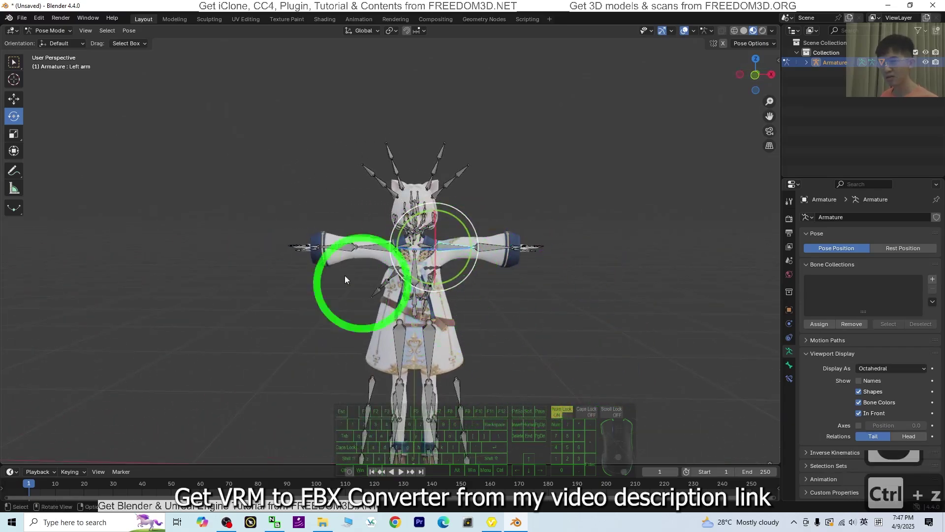
click(54, 30)
click(49, 42)
Deselect the armature and inspect the avatar and its skeleton from several angles.
scroll(485, 203, up, 3)
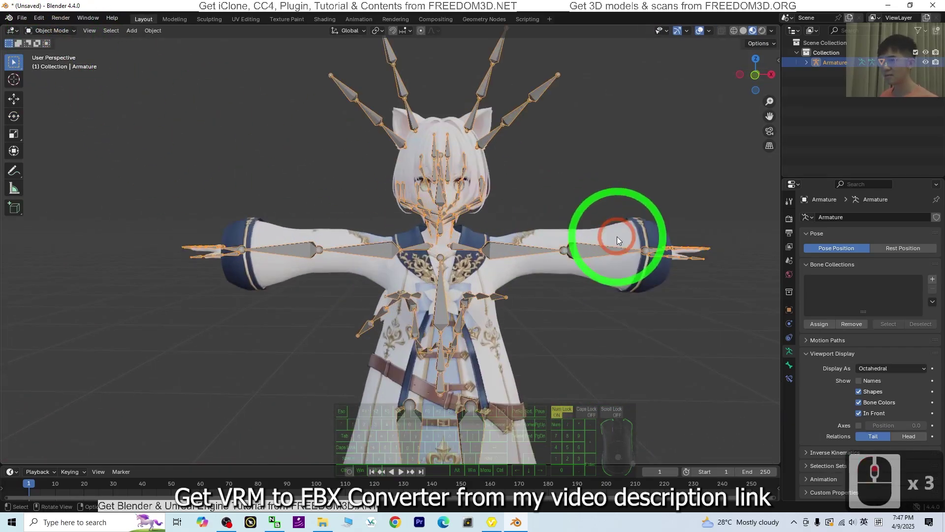
click(319, 308)
middle_drag(692, 358, 652, 359)
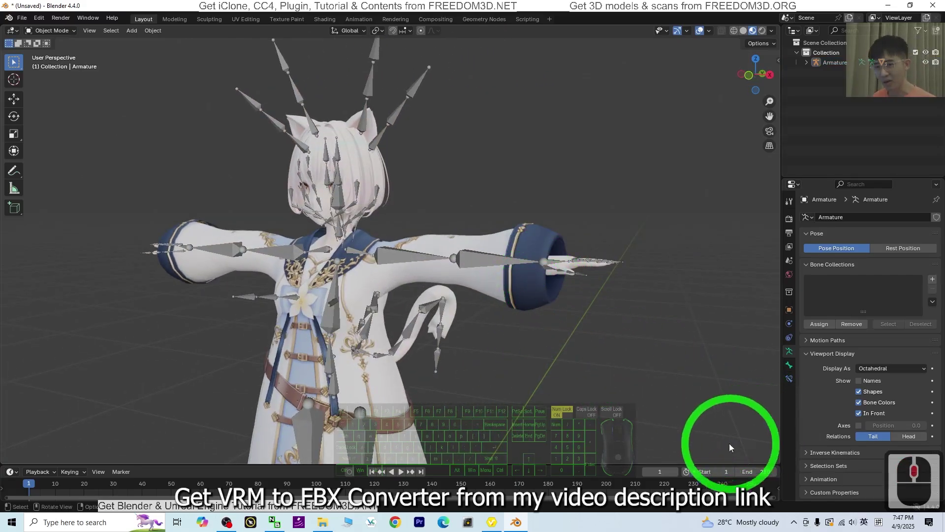
middle_drag(642, 338, 462, 344)
middle_drag(224, 346, 394, 345)
scroll(471, 286, down, 1)
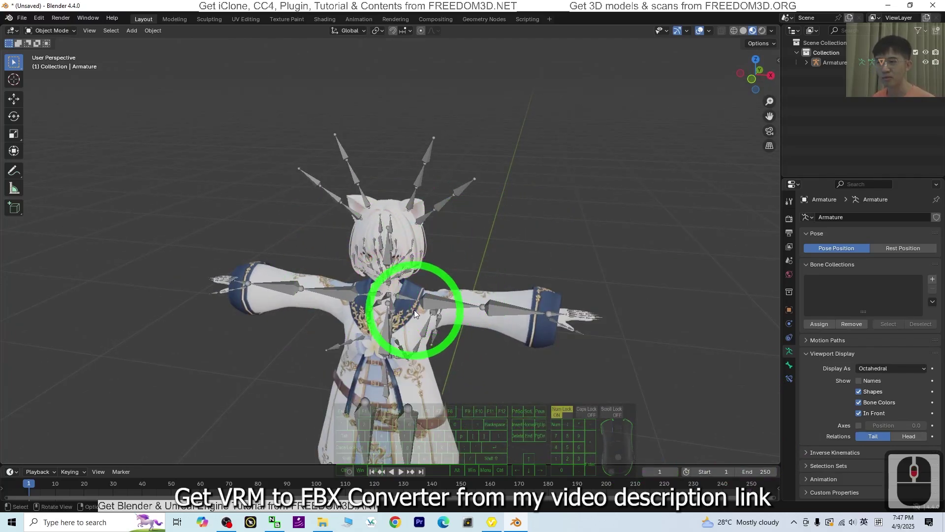
Select the armature and turn off its In Front viewport display.
click(422, 307)
click(859, 413)
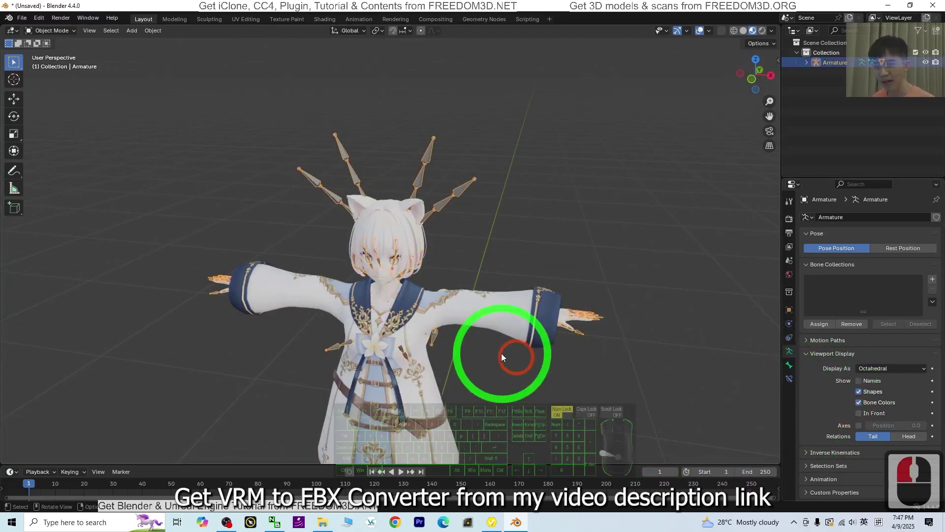
scroll(512, 351, up, 1)
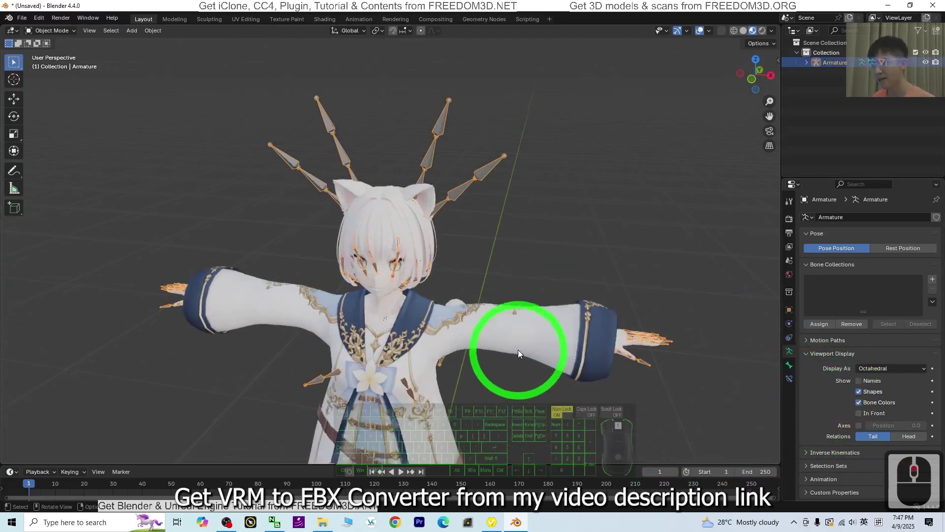
View the original avatar in VRoid Studio, then return to Blender 4.4 and compare the imported model's face and clothing.
click(490, 523)
drag(418, 390, 586, 428)
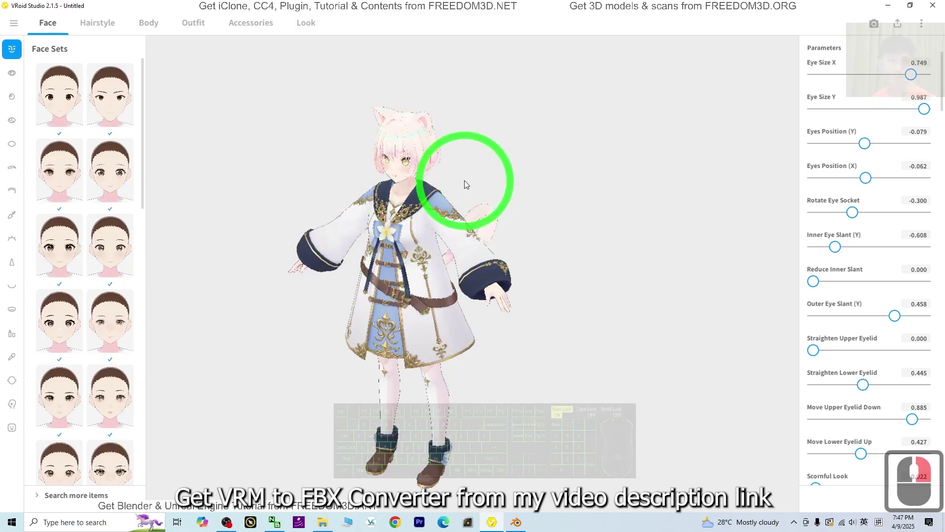
click(516, 522)
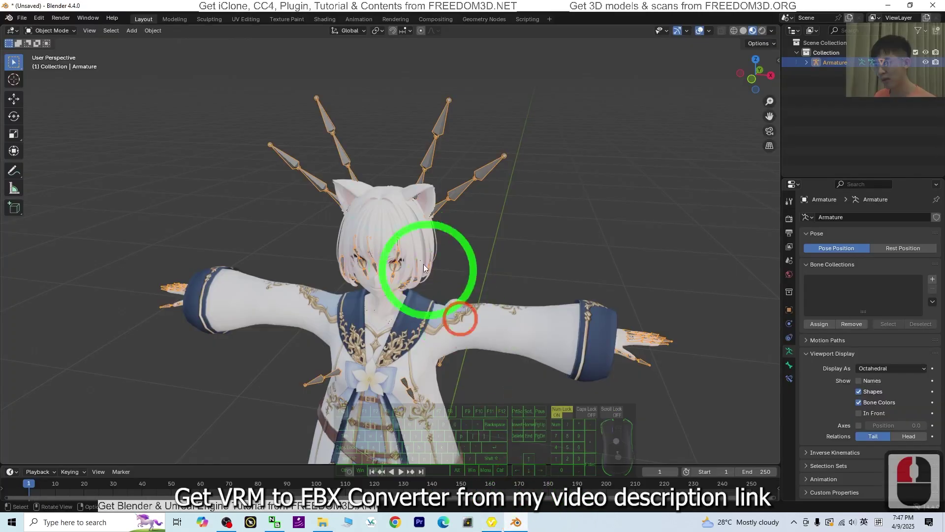
scroll(524, 359, up, 3)
scroll(521, 358, down, 2)
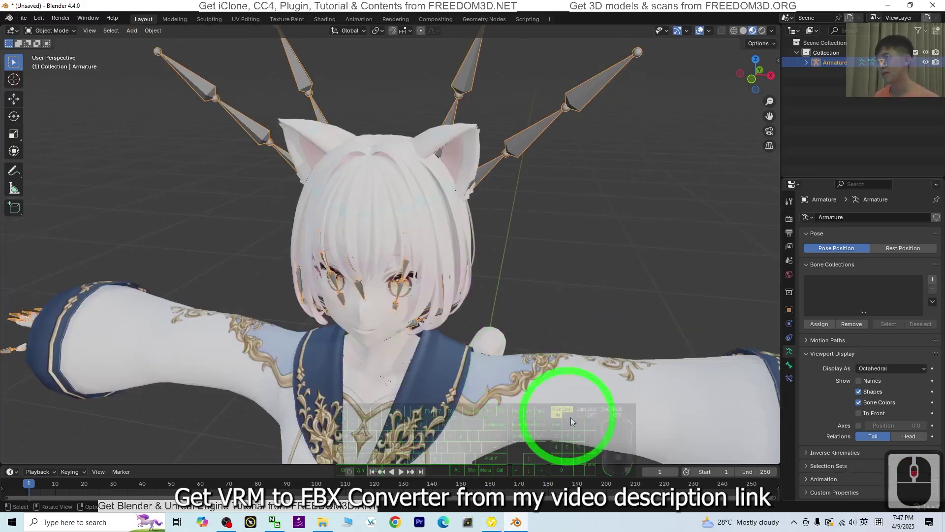
middle_drag(571, 418, 640, 382)
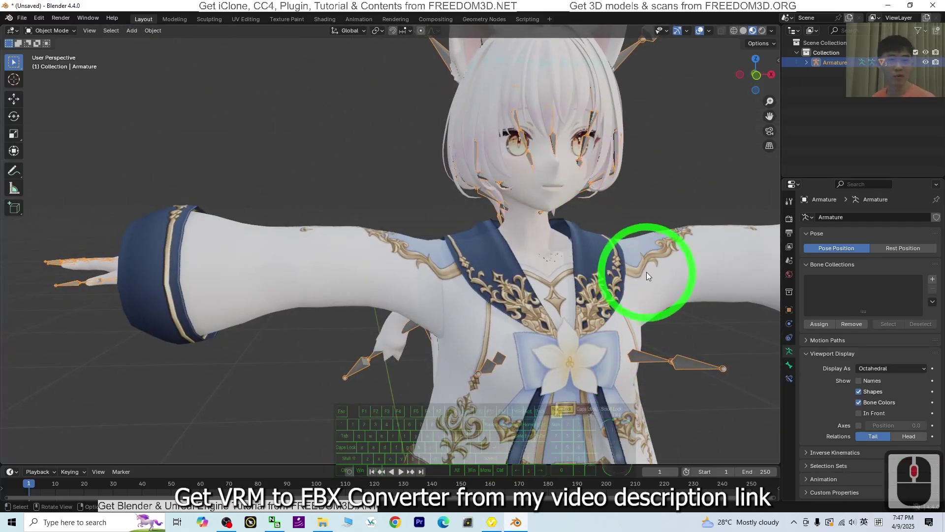
middle_drag(742, 282, 671, 283)
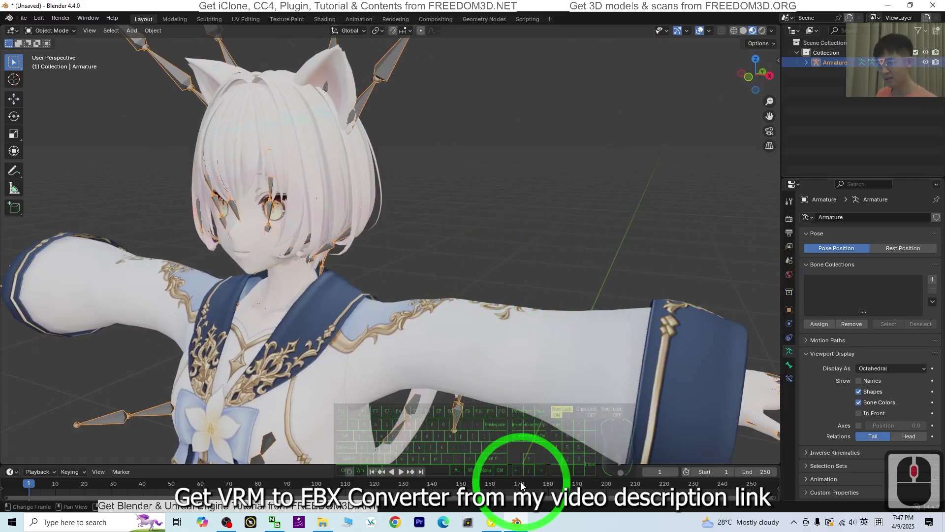
Switch to VRoid Studio and examine the original avatar's outfit, hair and face up close.
click(493, 524)
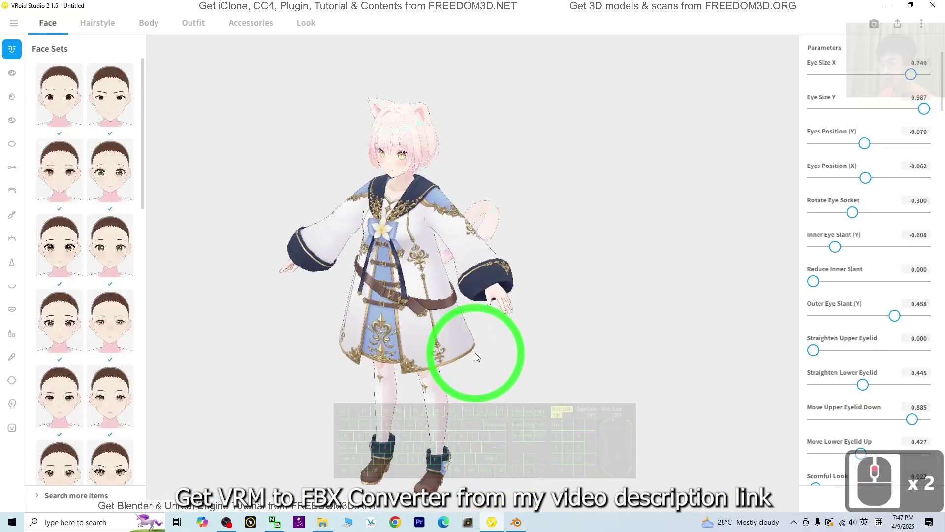
right_drag(566, 412, 643, 393)
drag(644, 397, 613, 396)
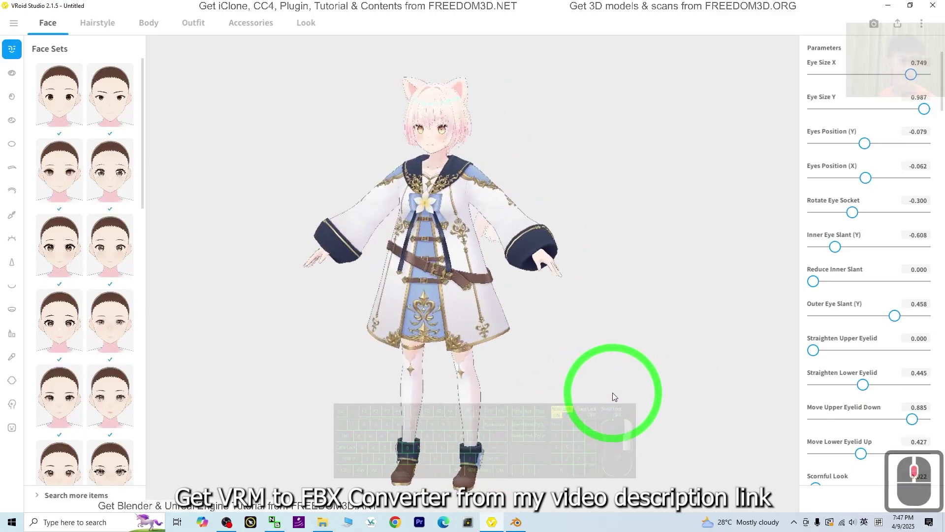
scroll(626, 345, up, 9)
scroll(625, 319, up, 9)
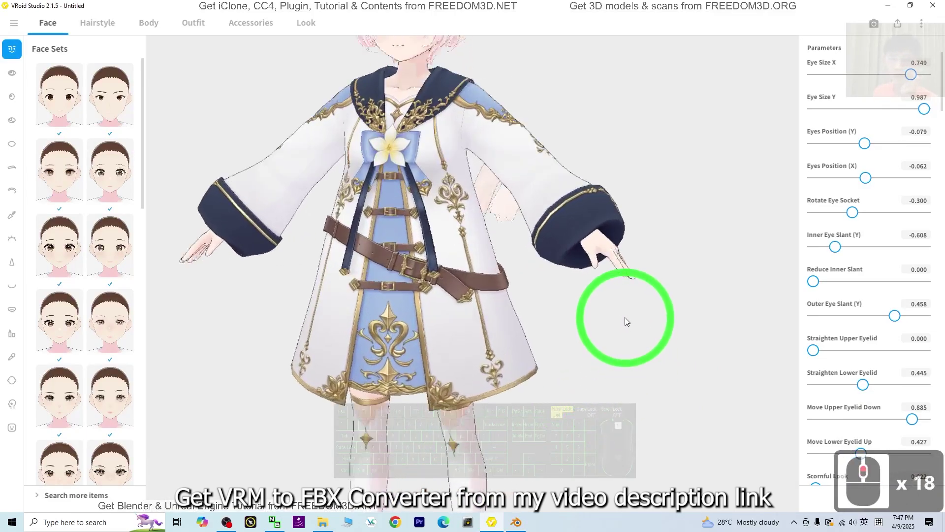
scroll(625, 307, down, 3)
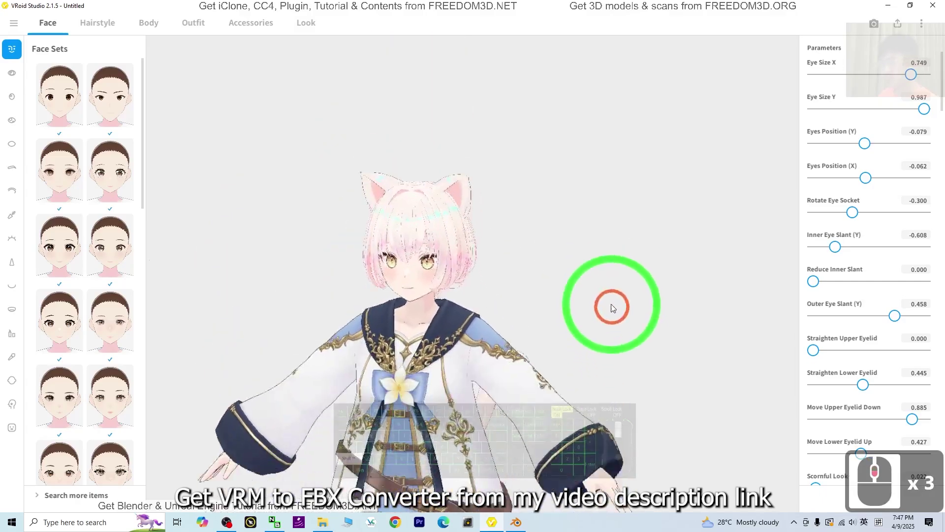
scroll(601, 277, up, 4)
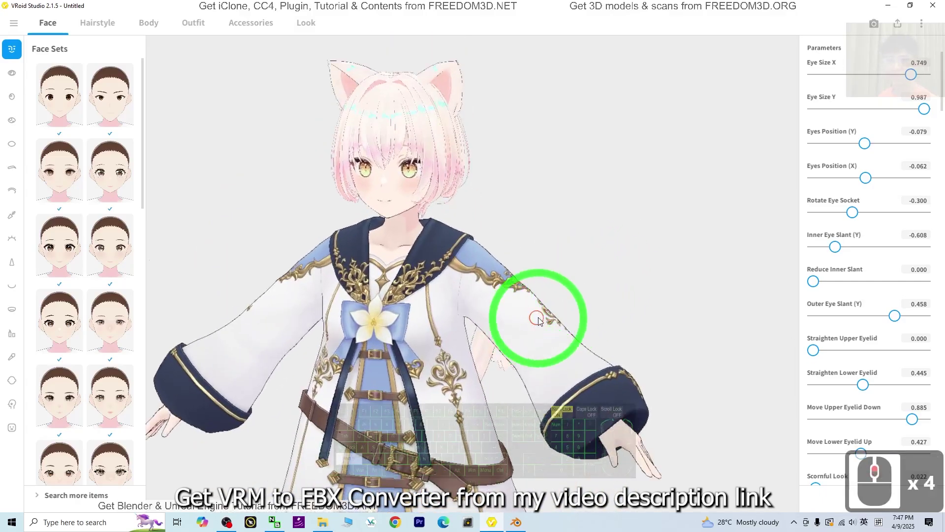
middle_drag(541, 317, 582, 334)
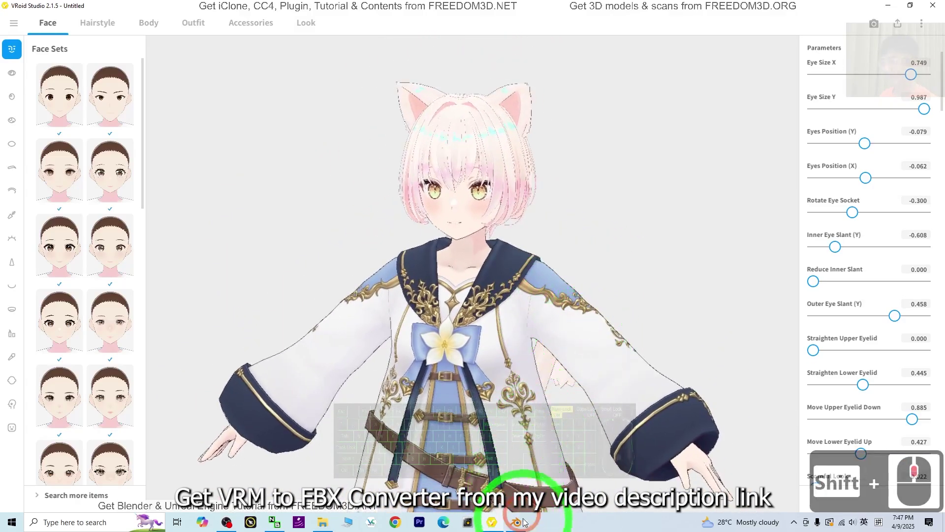
Return to Blender 4.4 and examine the imported avatar both up close and at full length.
click(518, 522)
scroll(390, 293, down, 2)
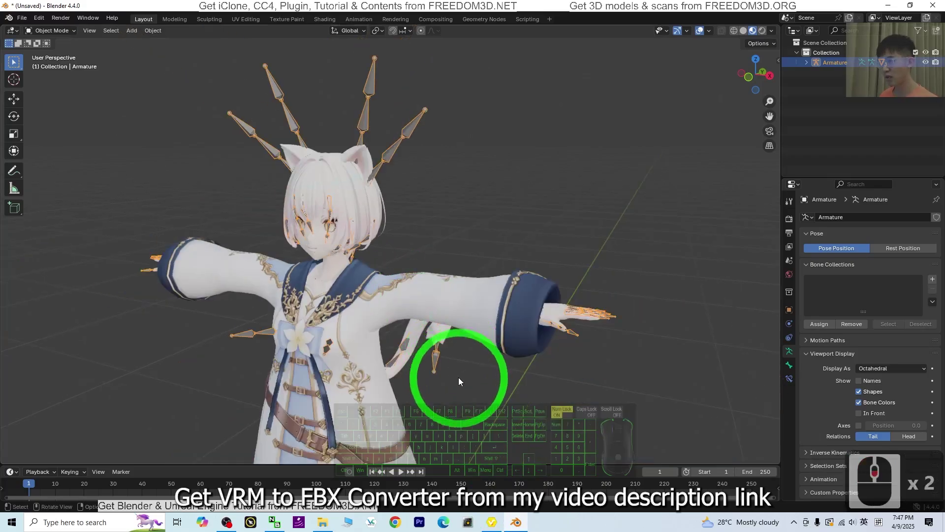
scroll(459, 377, up, 3)
scroll(444, 365, down, 2)
scroll(446, 368, down, 3)
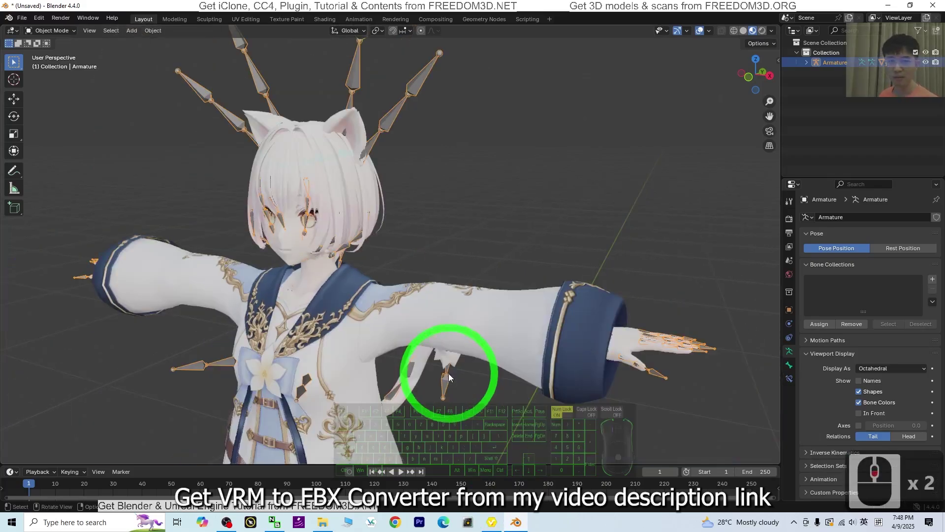
middle_drag(453, 379, 500, 308)
scroll(500, 307, down, 2)
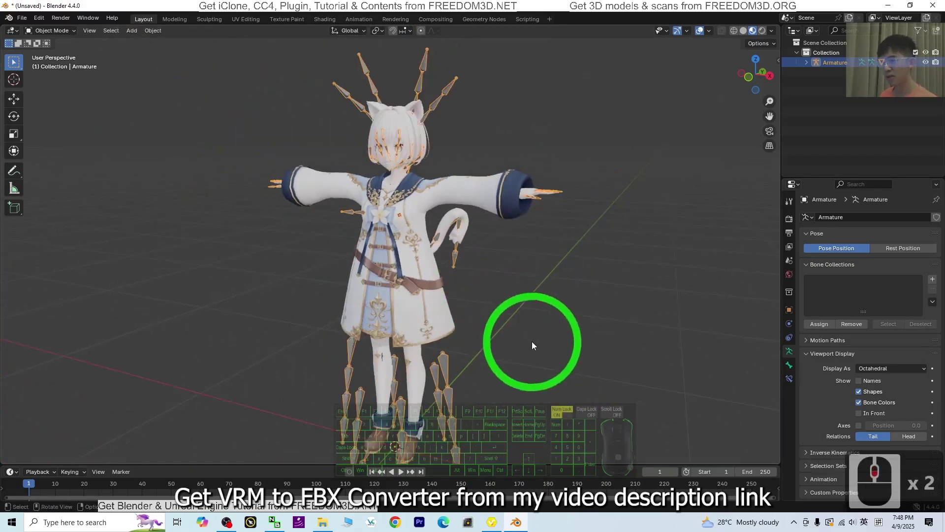
scroll(502, 232, up, 4)
Toggle the armature's In Front display to view the whole skeleton, leave it off, and switch to VRoid Studio.
middle_drag(500, 229, 737, 373)
click(861, 416)
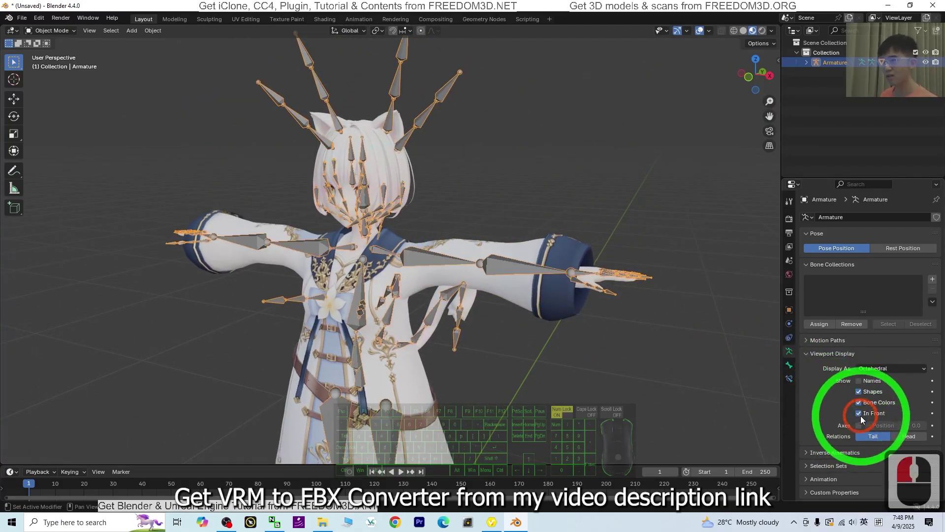
click(861, 415)
click(859, 414)
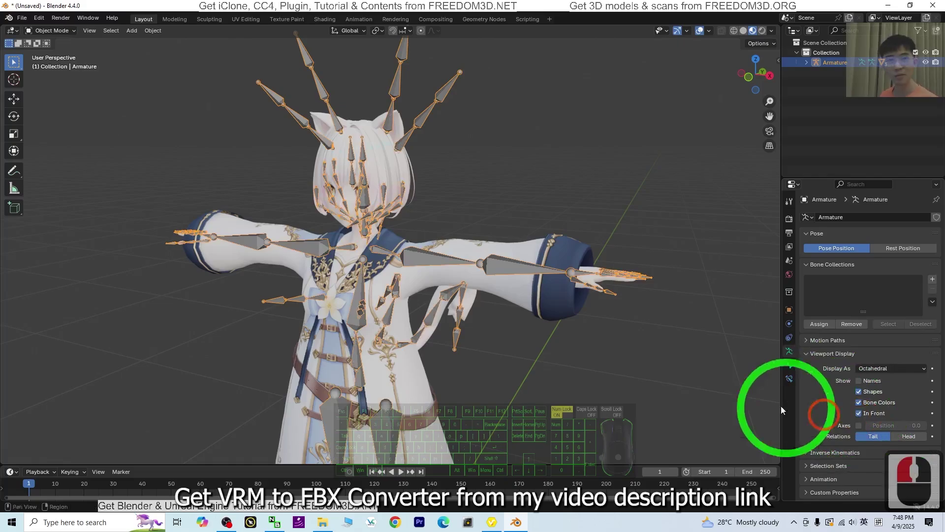
mouse_move(498, 356)
middle_down()
mouse_move(562, 371)
mouse_move(631, 368)
mouse_move(525, 359)
mouse_move(559, 372)
middle_up()
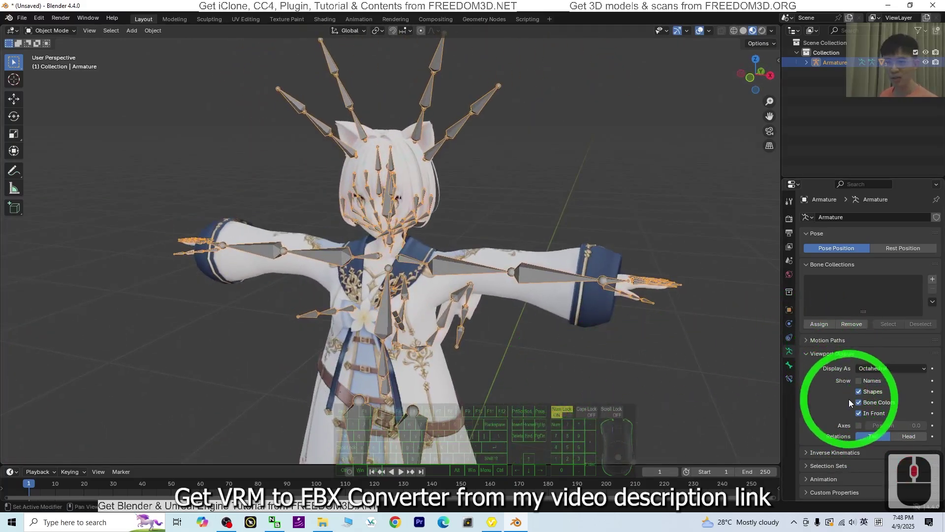
click(859, 413)
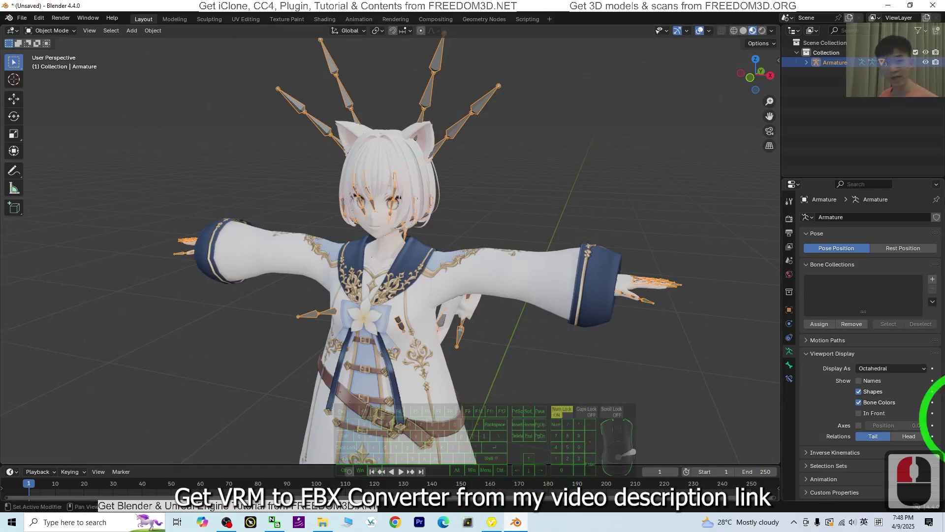
click(492, 522)
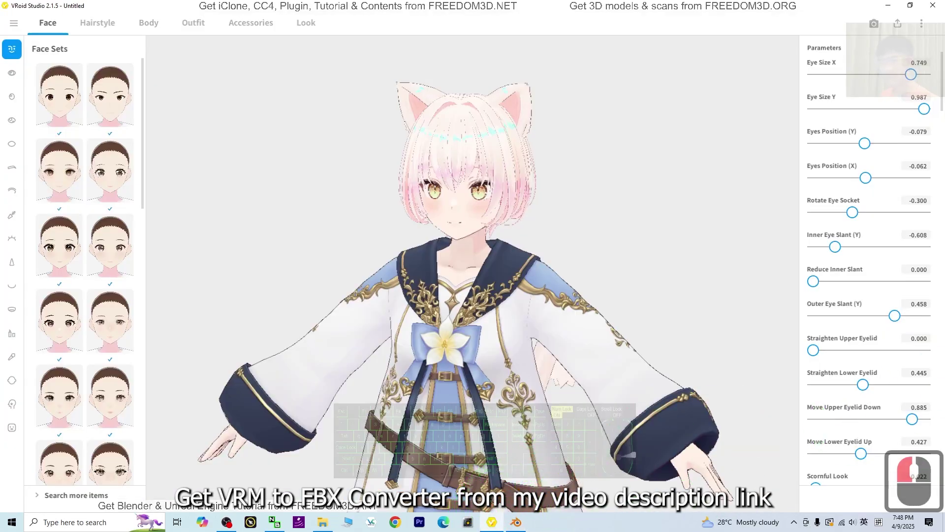